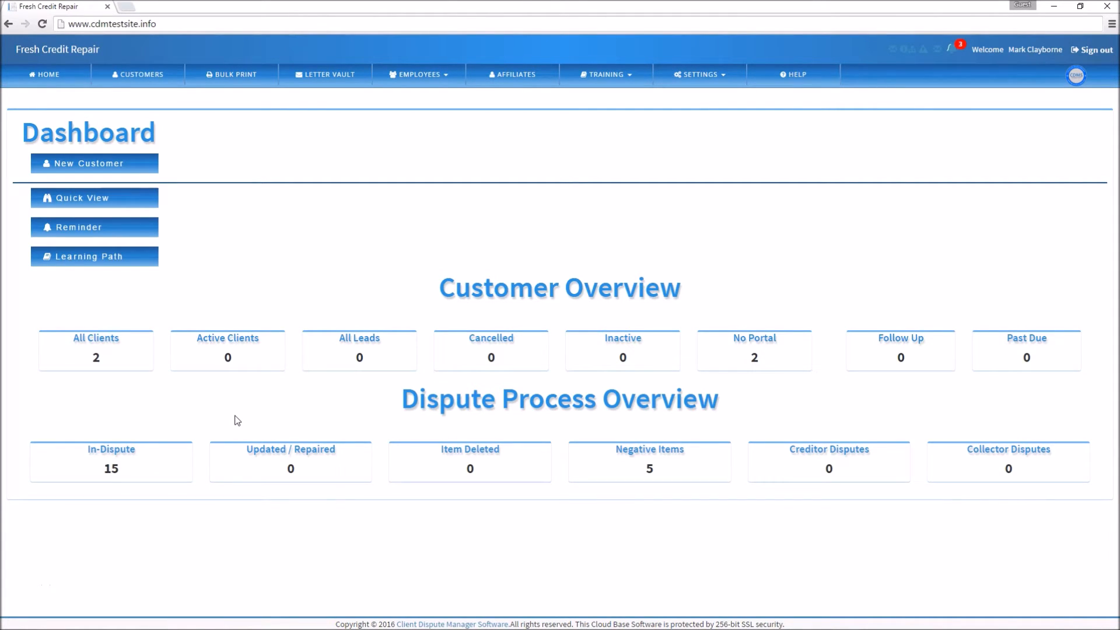
# View the Dispute Reason Tracker for the first client in the customer list, and close it.
pyautogui.click(134, 74)
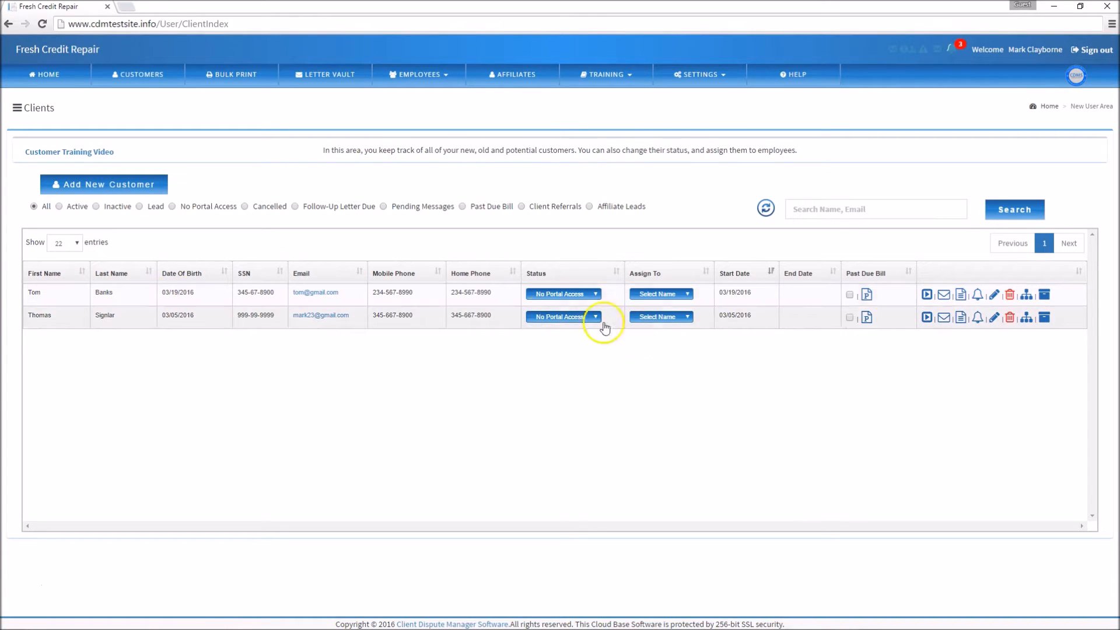
pyautogui.click(1044, 296)
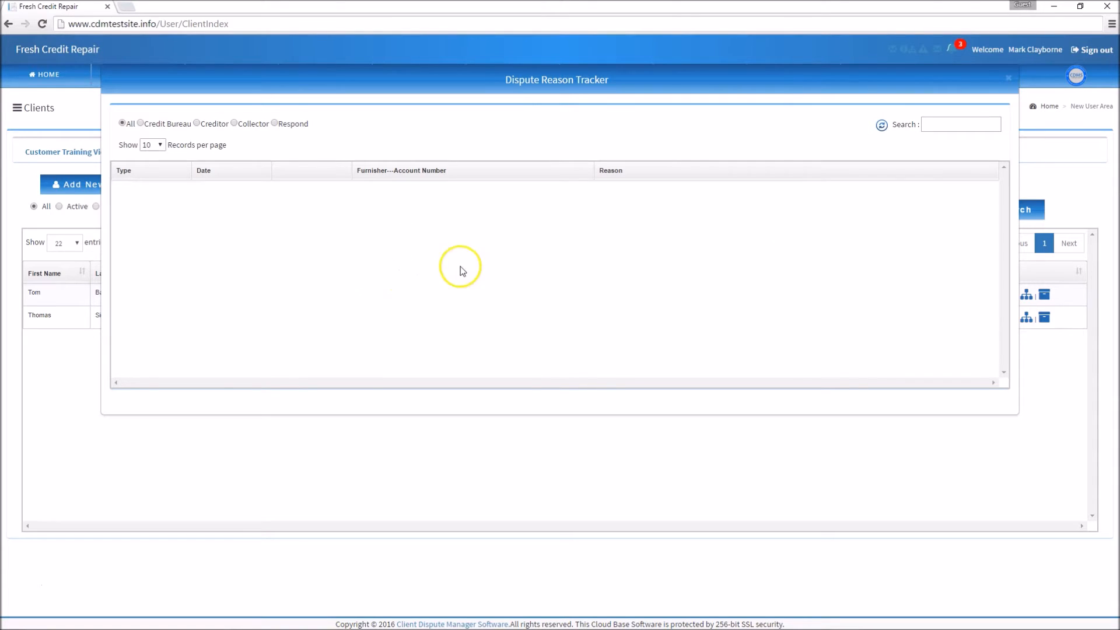
pyautogui.click(1009, 80)
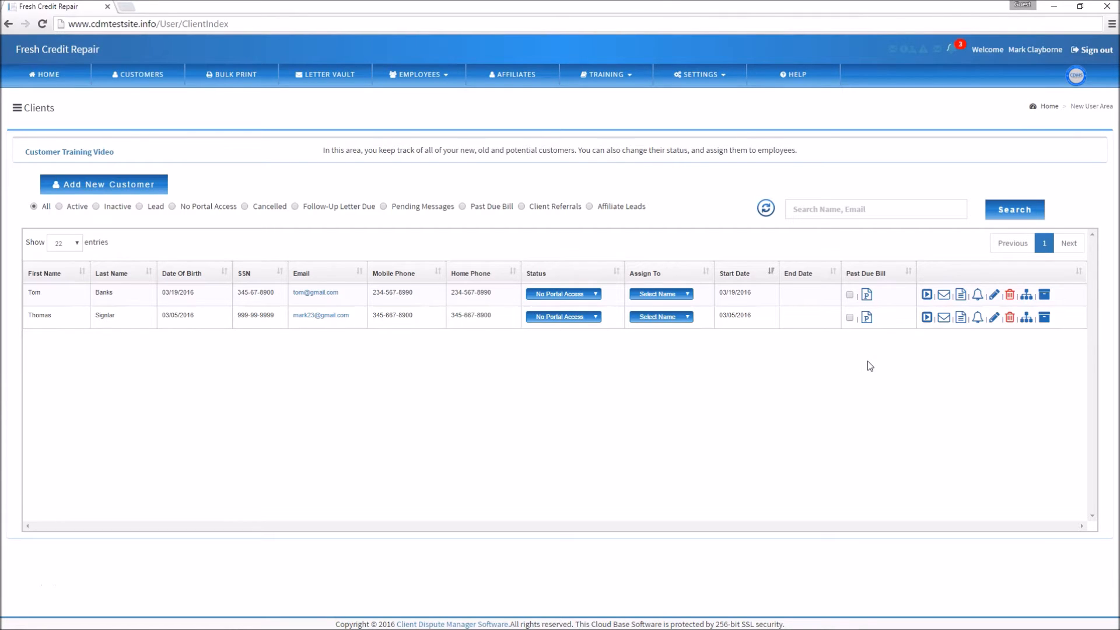
# Open the first client's dispute process and view the Dispute Reason Tracker for credit bureau disputes.
pyautogui.click(926, 296)
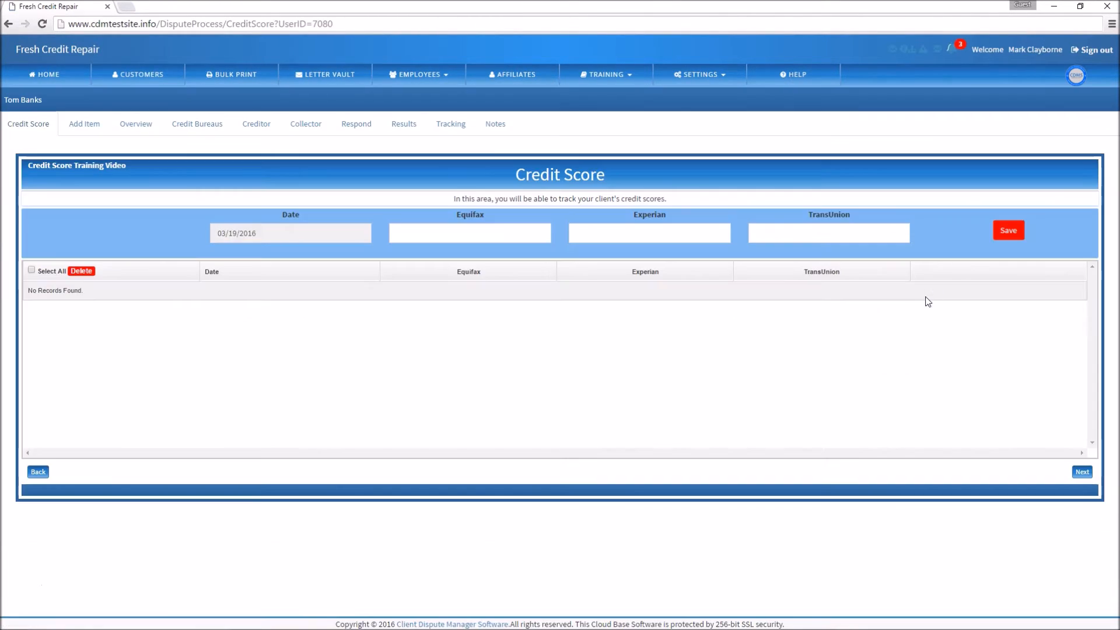
pyautogui.click(188, 125)
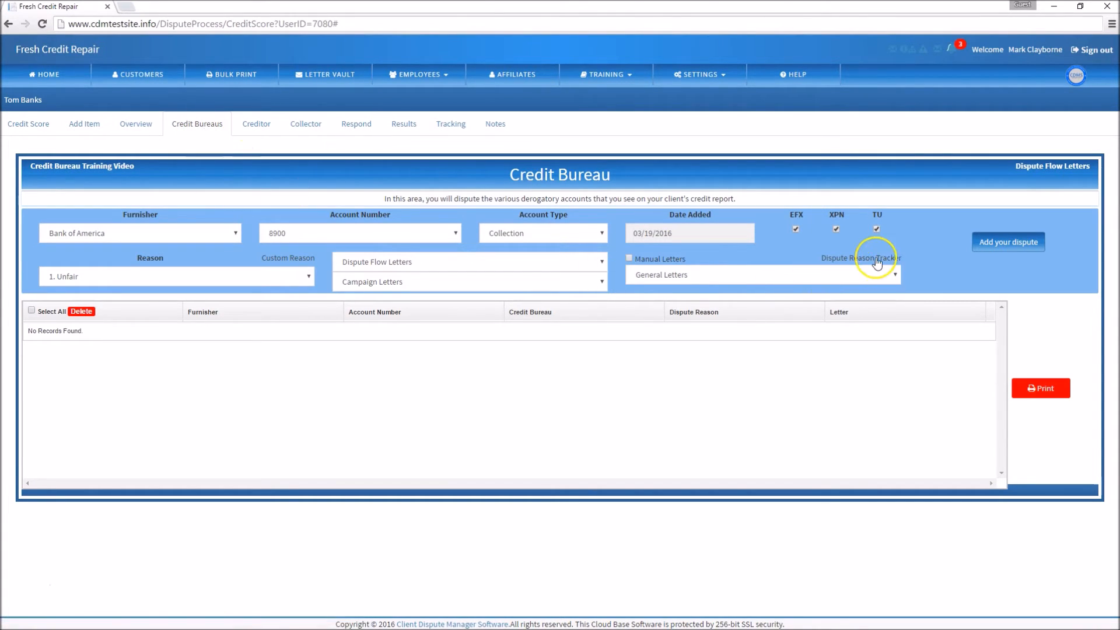
pyautogui.click(855, 262)
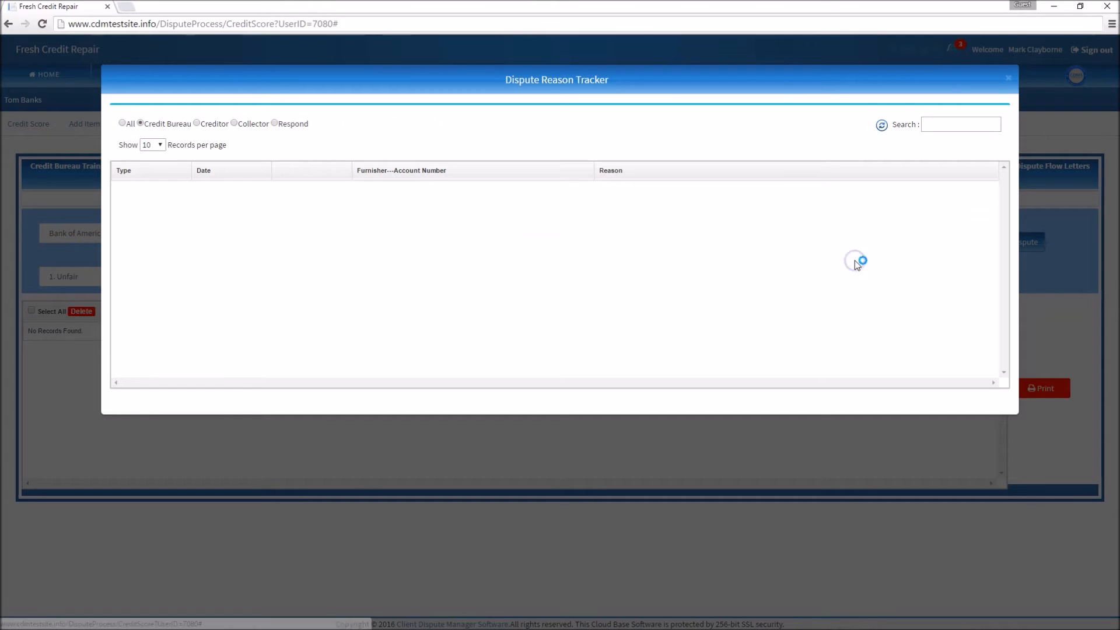
pyautogui.click(1010, 80)
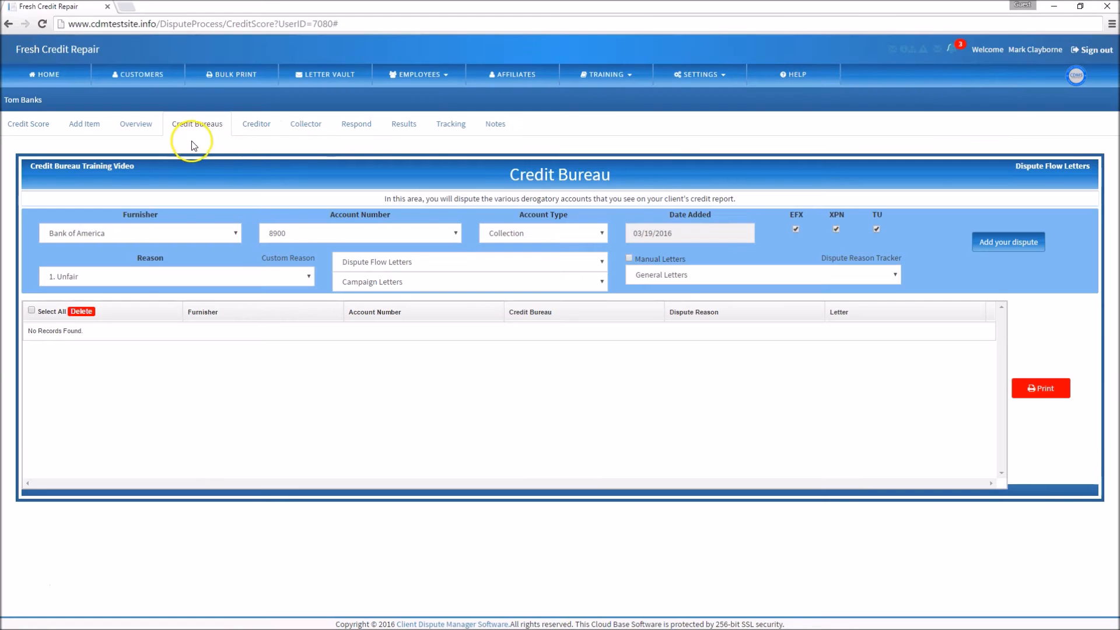
# Look through the Creditor, Collector and Respond dispute forms, and return to the Credit Bureau form.
pyautogui.click(256, 123)
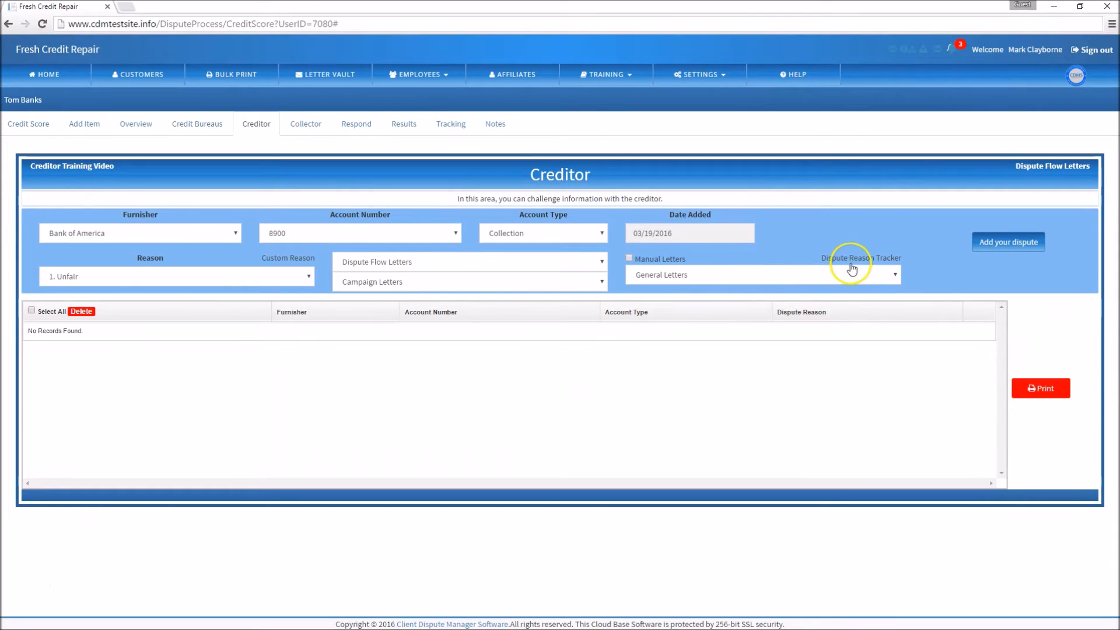
pyautogui.click(298, 133)
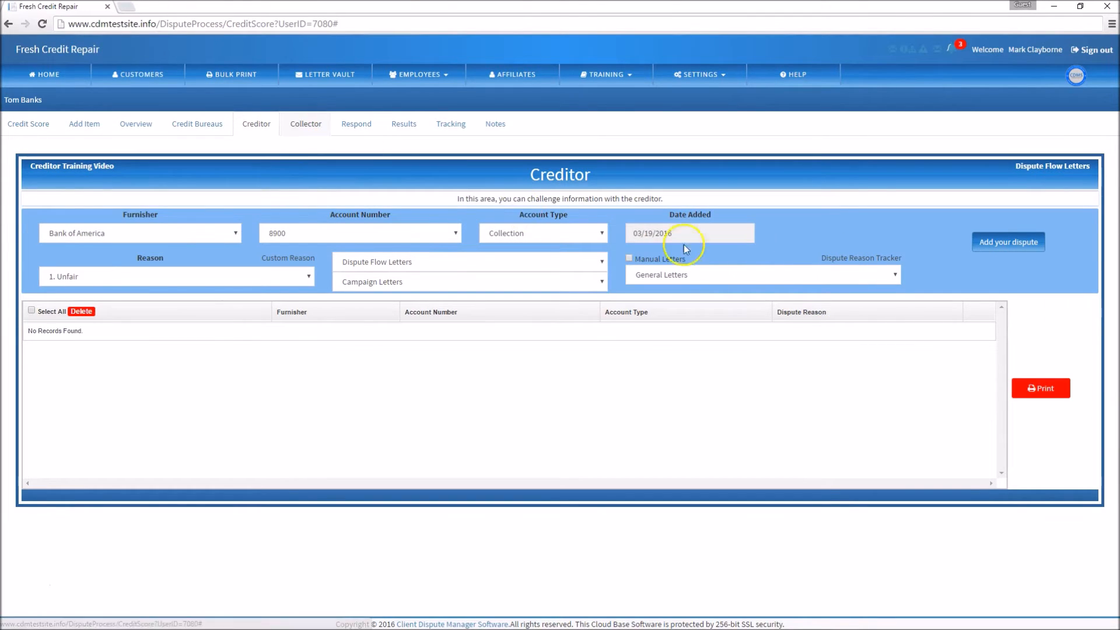
pyautogui.click(354, 123)
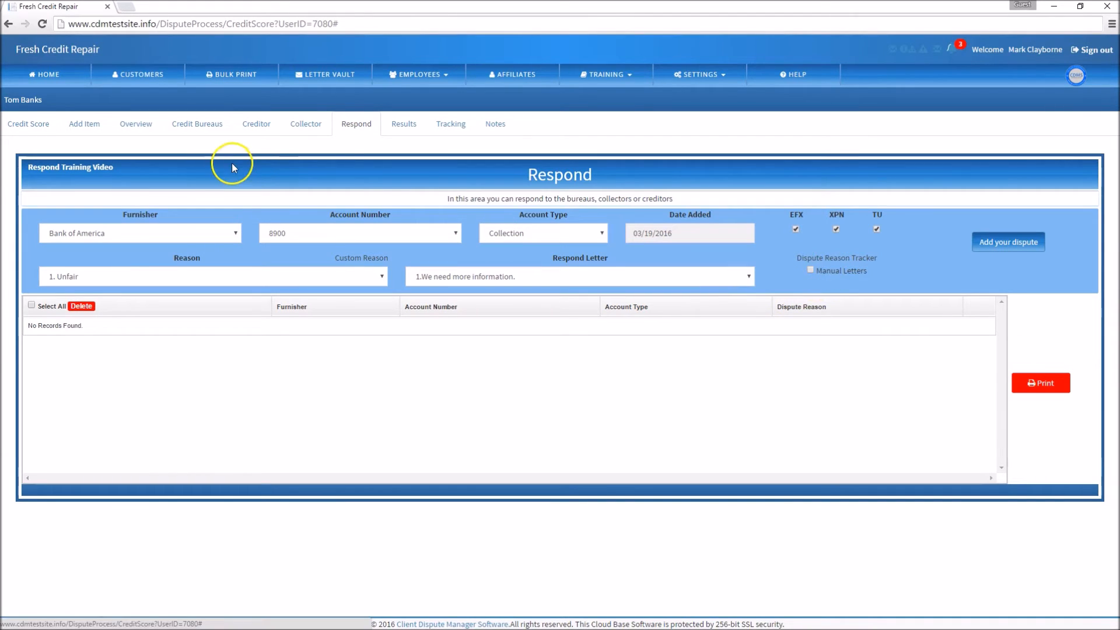
pyautogui.click(312, 125)
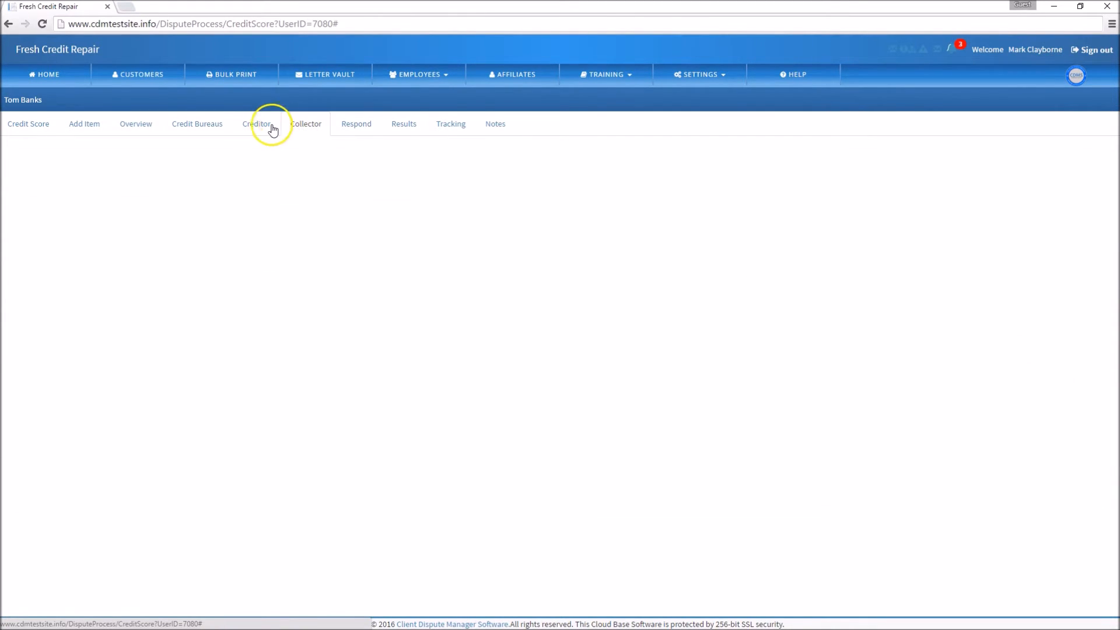
pyautogui.click(262, 126)
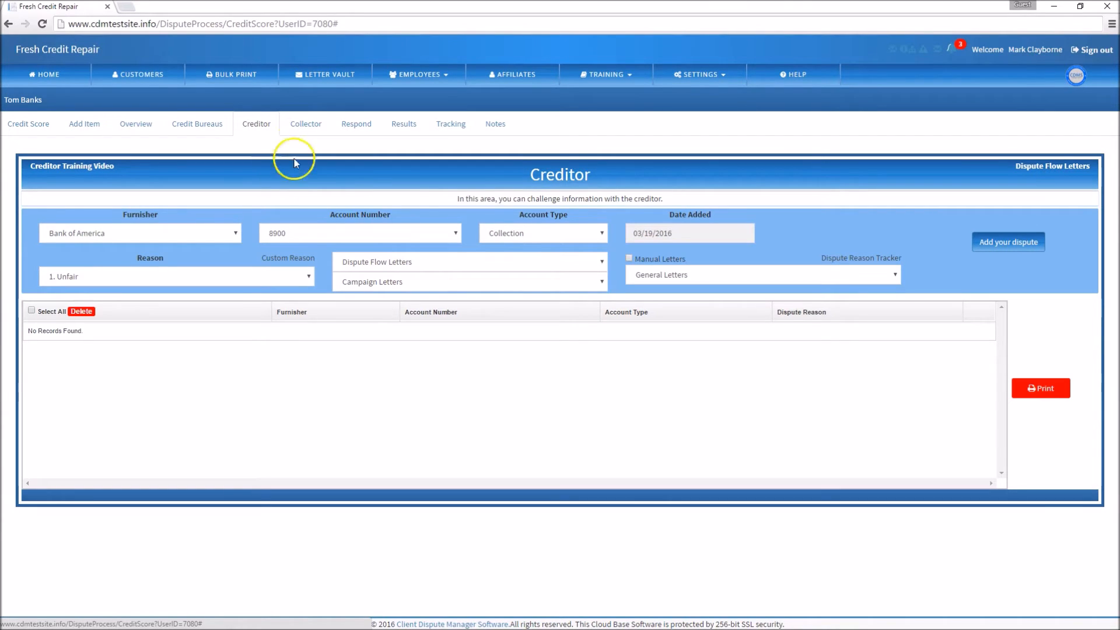
pyautogui.click(311, 126)
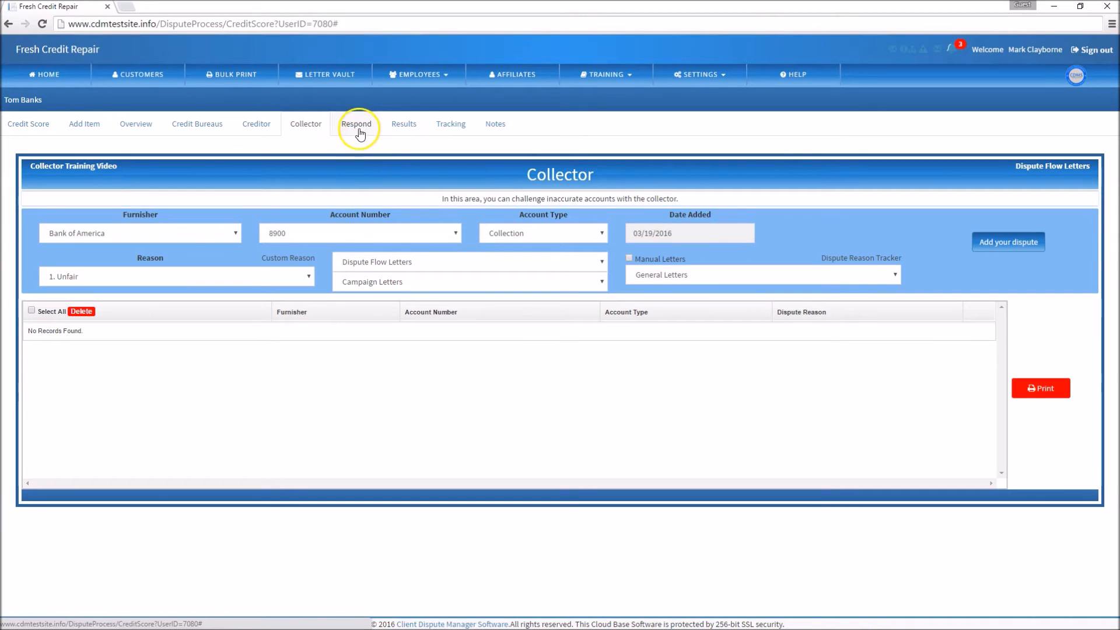
pyautogui.click(223, 145)
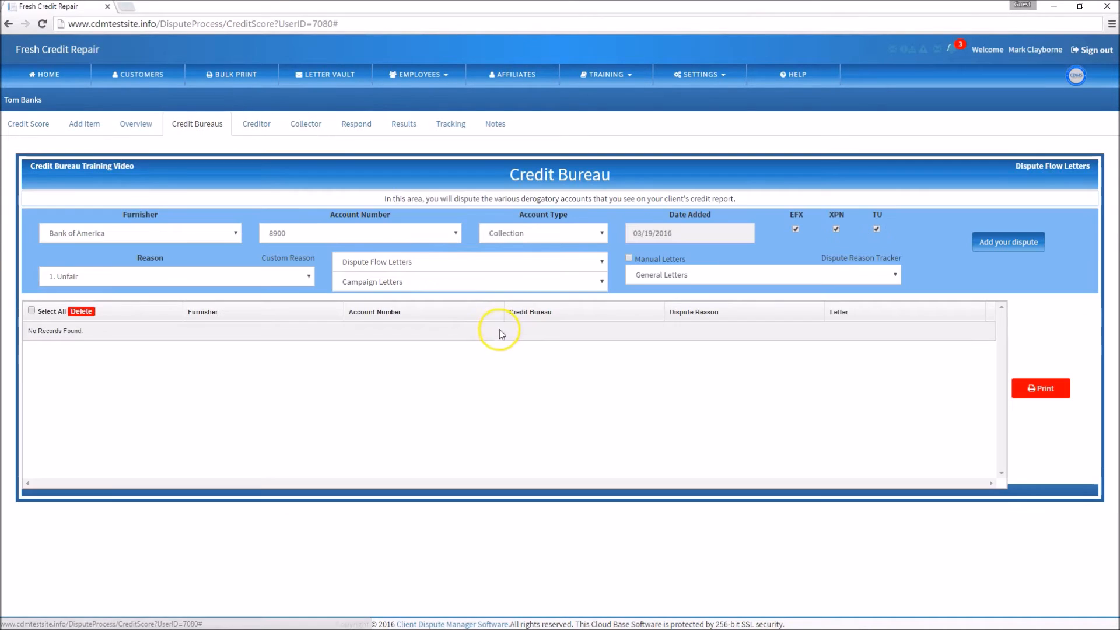
pyautogui.click(443, 360)
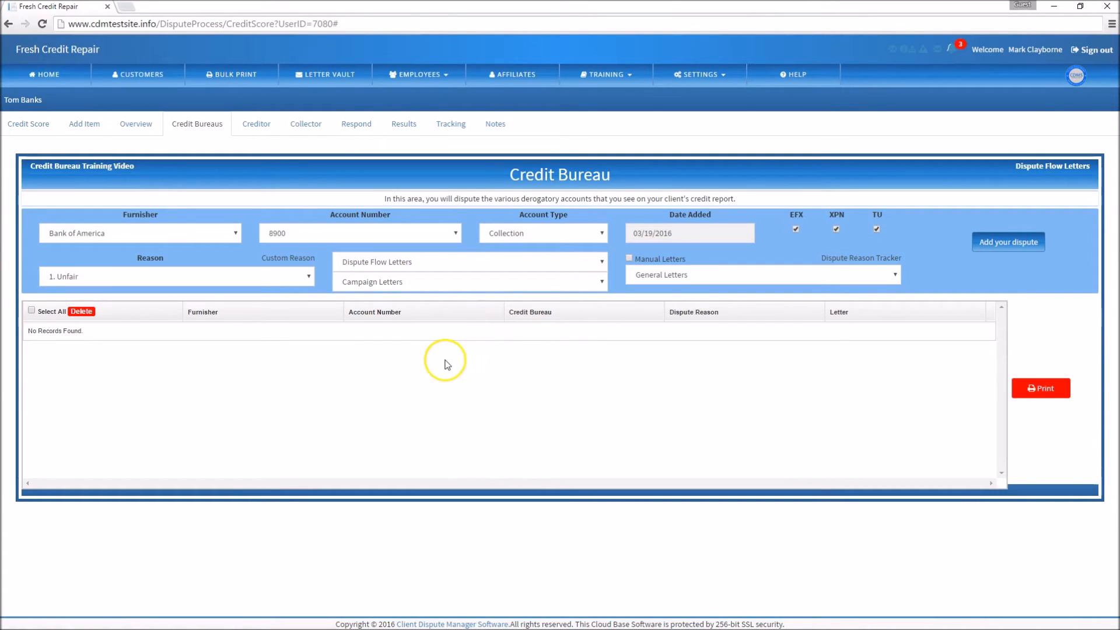
pyautogui.click(420, 367)
# Add a credit bureau dispute for Bank of America using the letter "1-Initial dispute." and the reason "Erroneous".
pyautogui.click(391, 265)
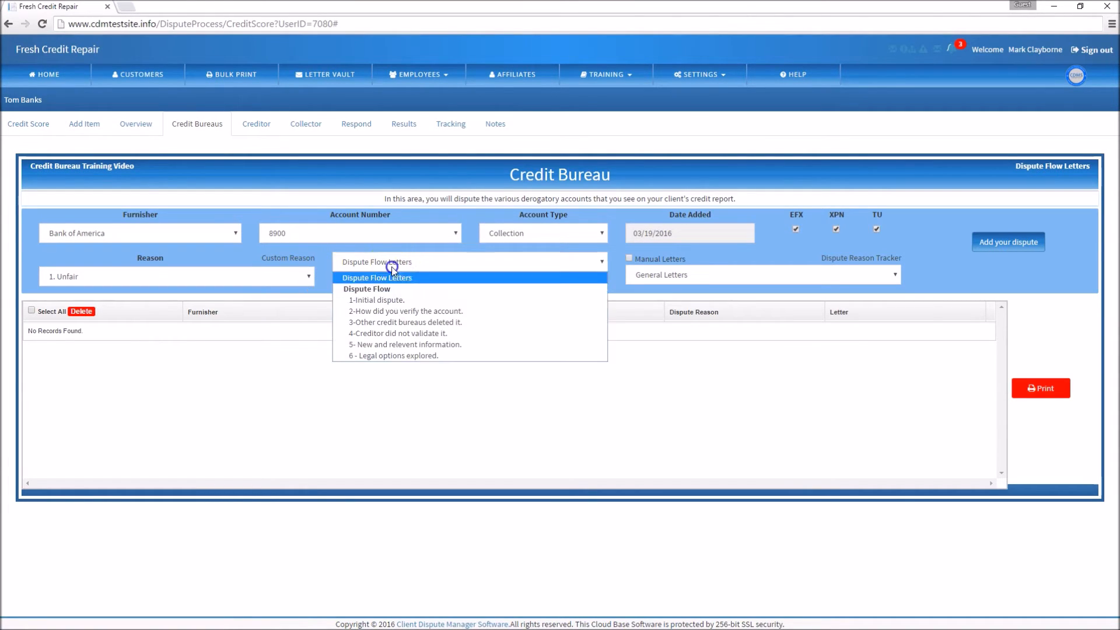
pyautogui.click(391, 301)
pyautogui.click(287, 268)
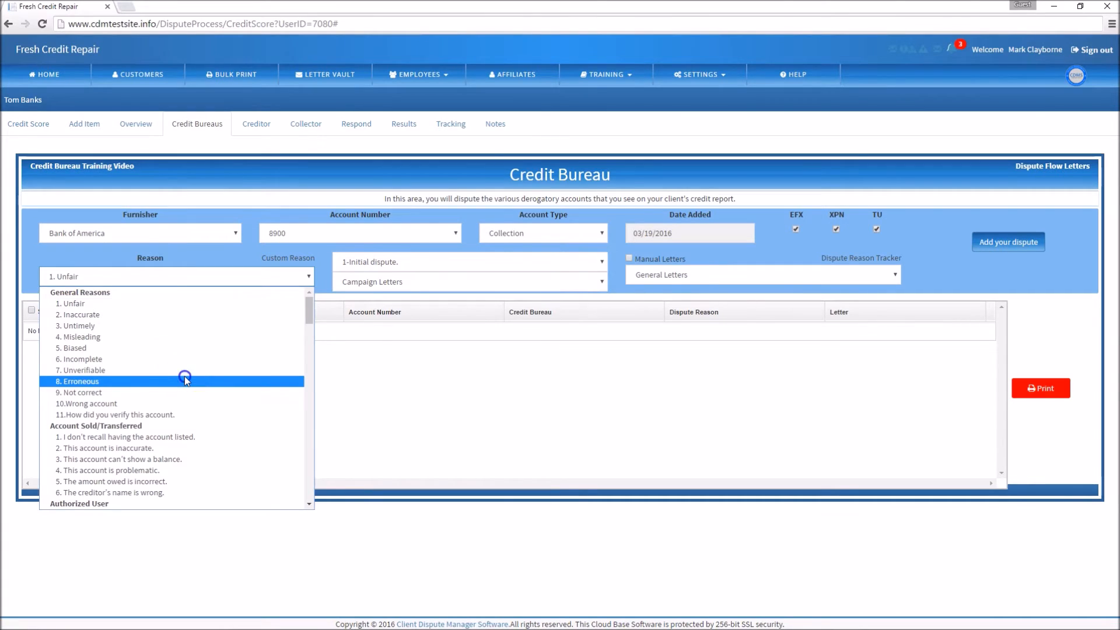
pyautogui.click(184, 377)
pyautogui.click(991, 242)
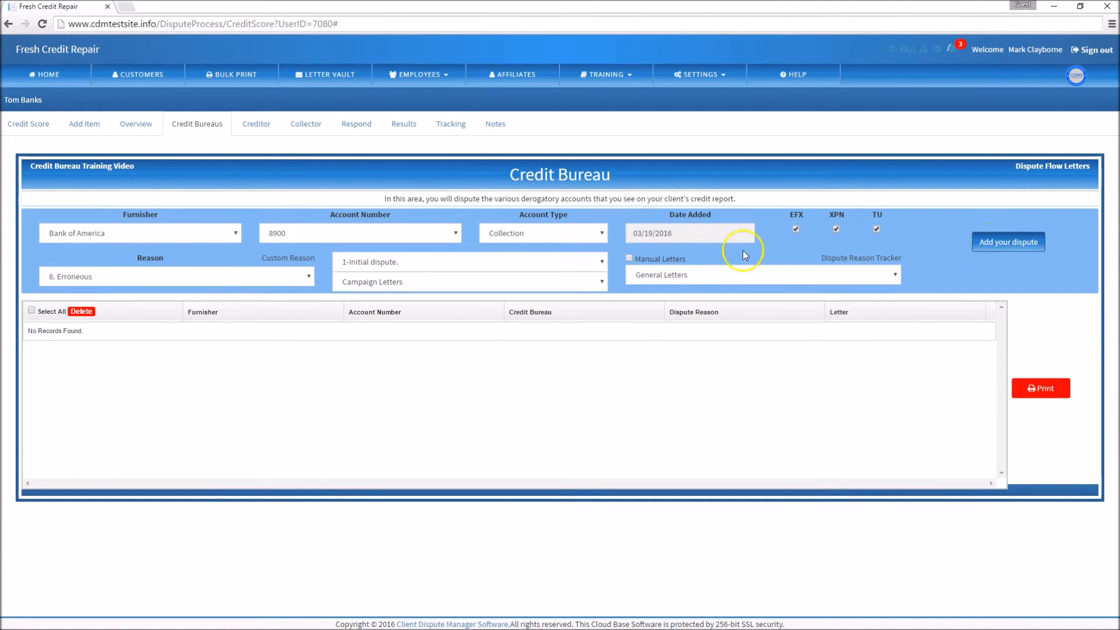
# Add a credit bureau dispute for the Bank furnisher with the reason "This account is inaccurate.".
pyautogui.click(306, 278)
pyautogui.click(187, 457)
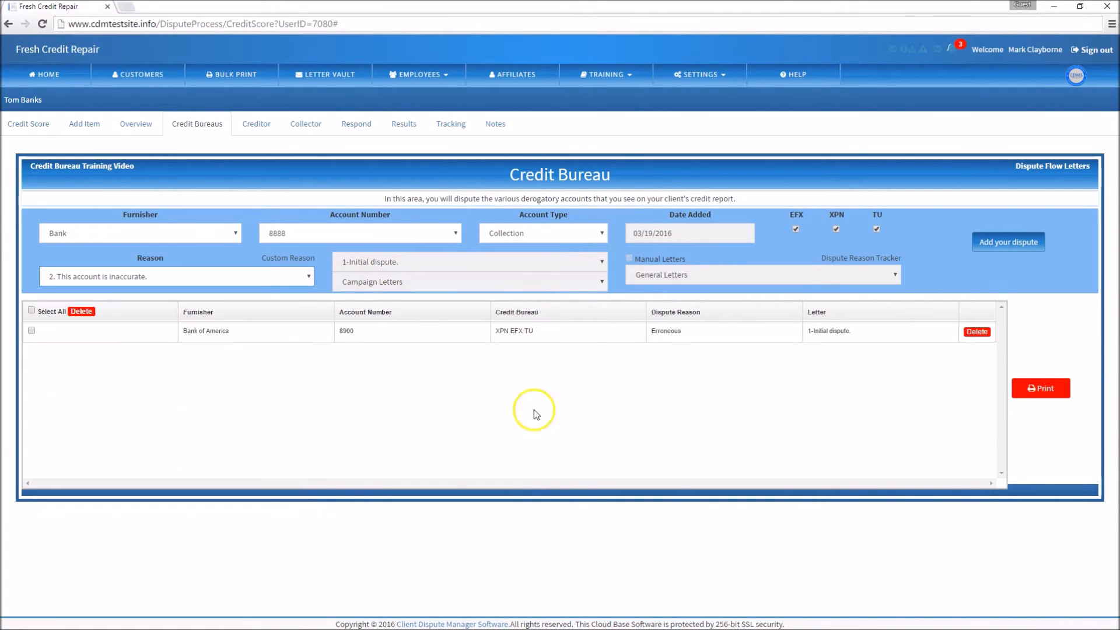
pyautogui.click(999, 250)
# Add a credit bureau dispute for Chase, keeping the reason "This account is inaccurate.".
pyautogui.click(300, 276)
pyautogui.scroll(-2, 267, 398)
pyautogui.scroll(-5, 267, 399)
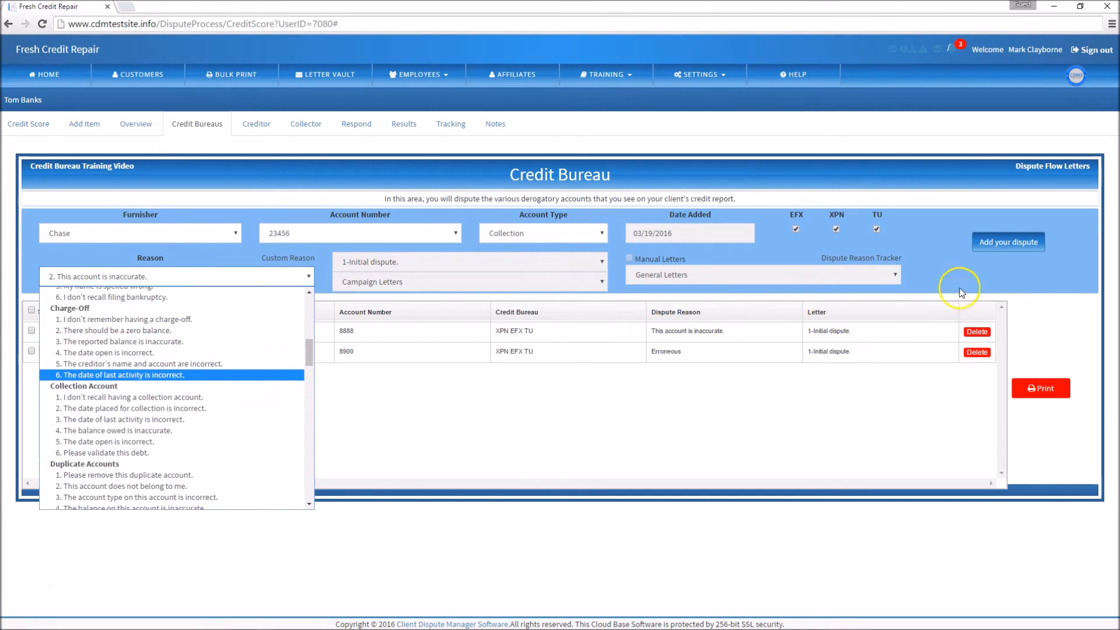
pyautogui.click(992, 243)
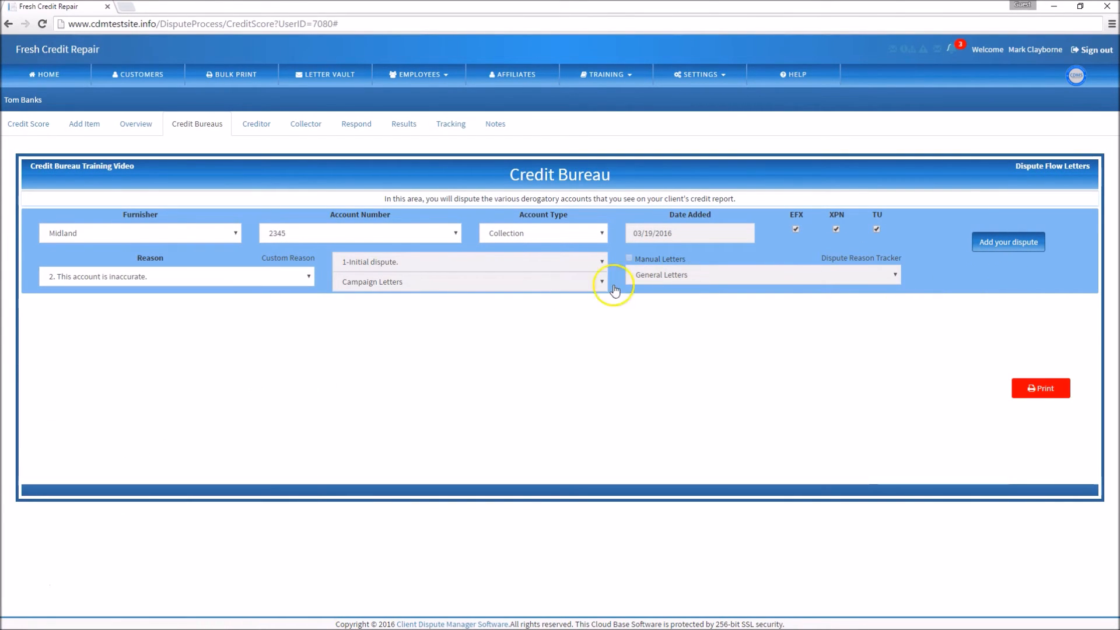
# Submit the Midland dispute with the reason "The date placed for collection is incorrect." and send the credit bureau disputes to print.
pyautogui.click(306, 276)
pyautogui.scroll(-5, 273, 400)
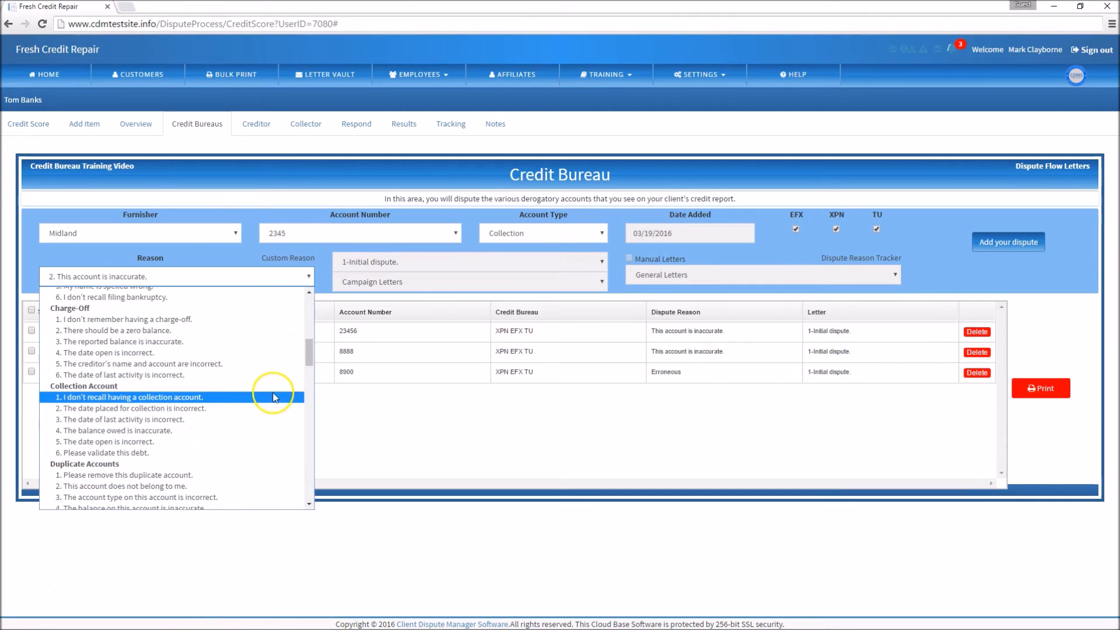
pyautogui.click(227, 409)
pyautogui.click(983, 244)
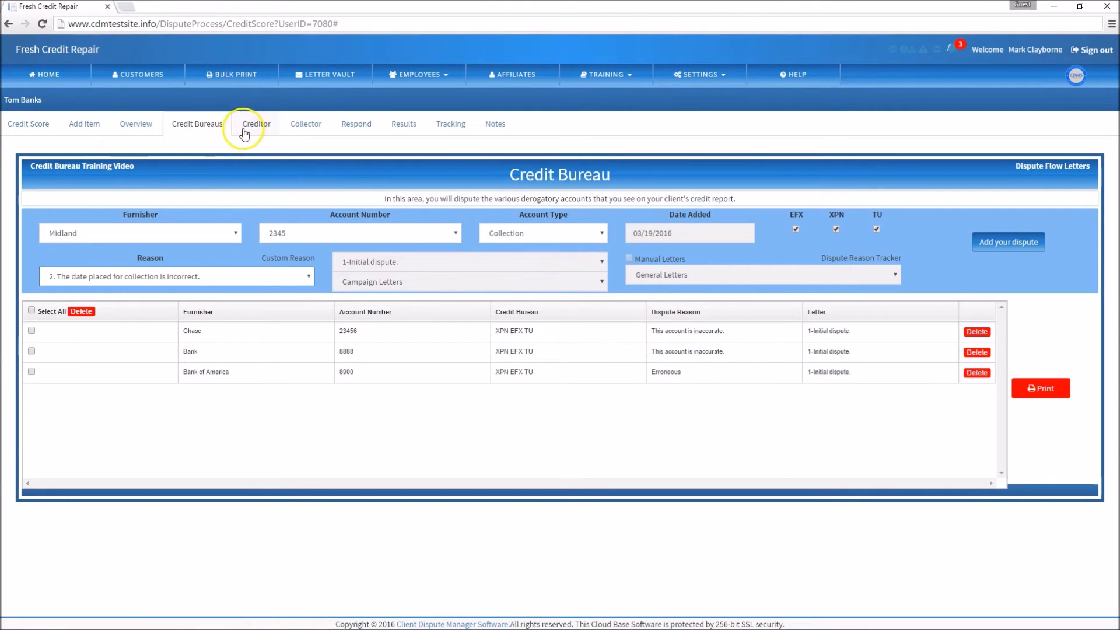
pyautogui.click(1038, 391)
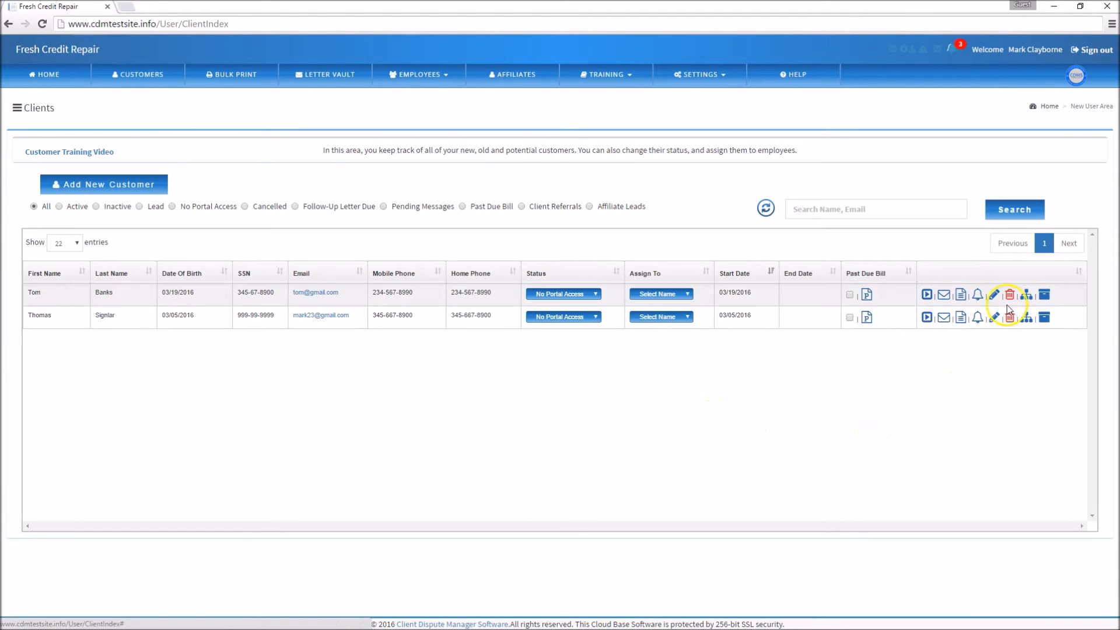
# Add a creditor dispute for the first client's Bank of America account with "Dispute round - 1." and the reason "This account is not reporting correctly.".
pyautogui.click(926, 295)
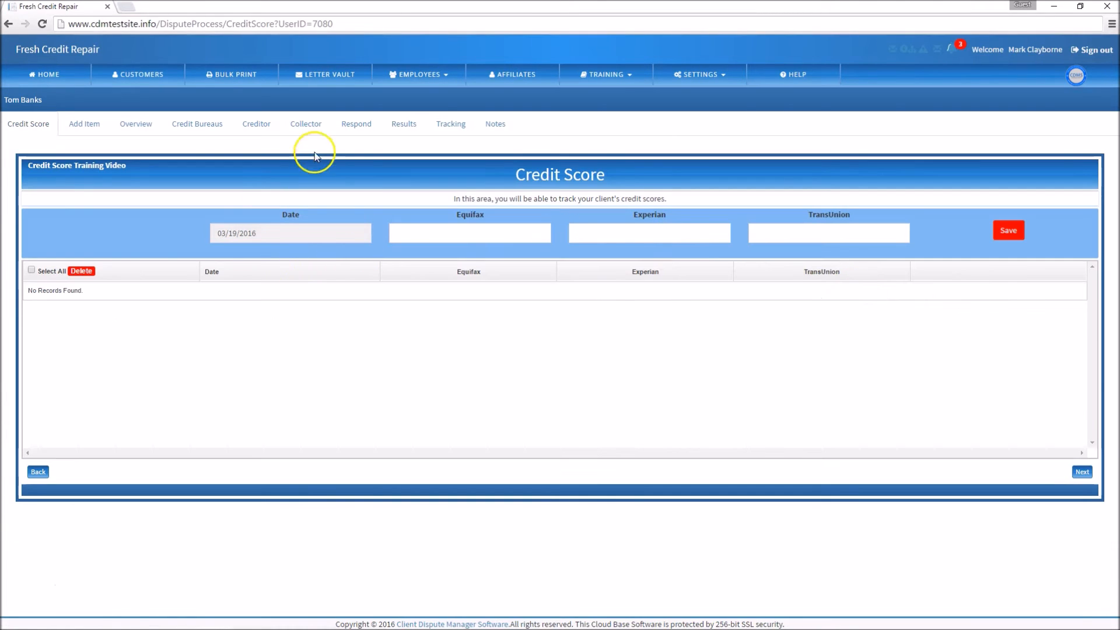
pyautogui.click(254, 125)
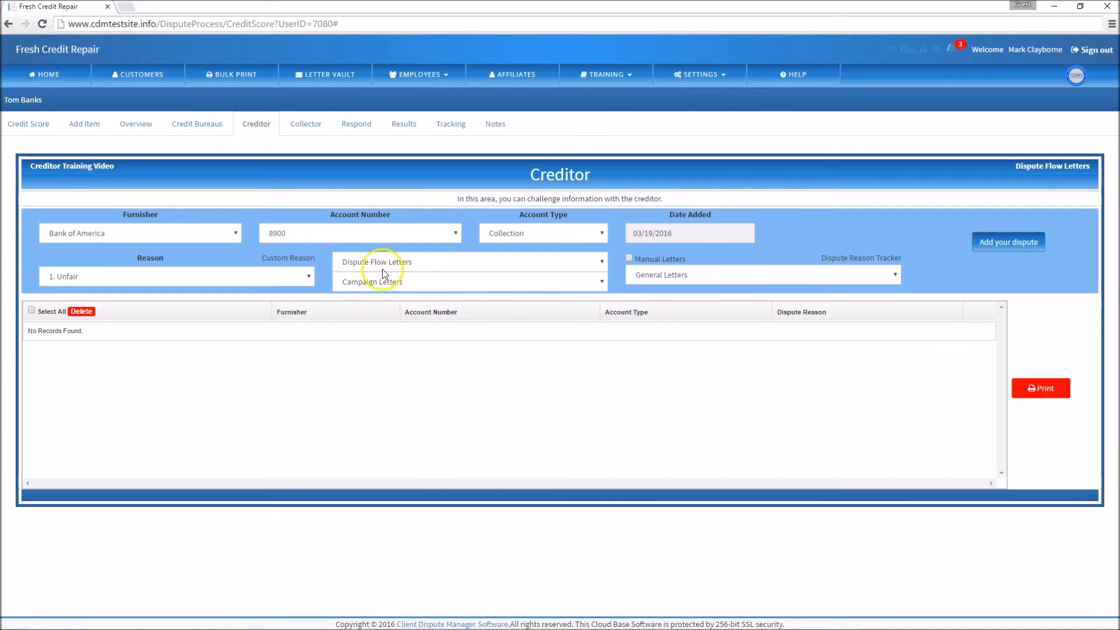
pyautogui.click(383, 269)
pyautogui.click(375, 299)
pyautogui.click(173, 278)
pyautogui.scroll(-3, 151, 409)
pyautogui.click(140, 442)
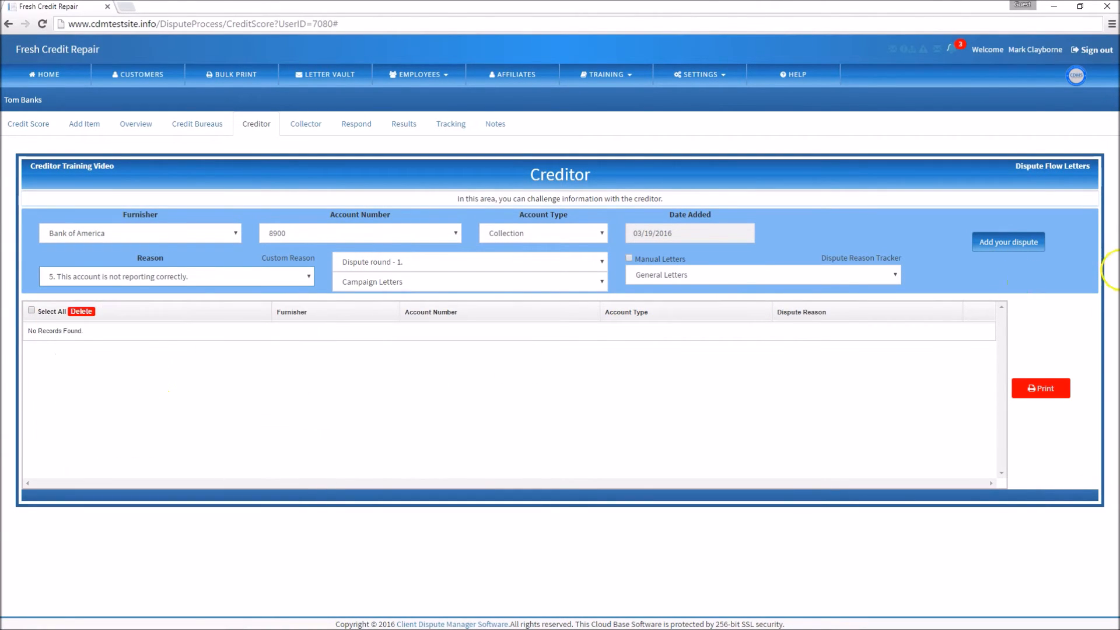
pyautogui.click(1028, 241)
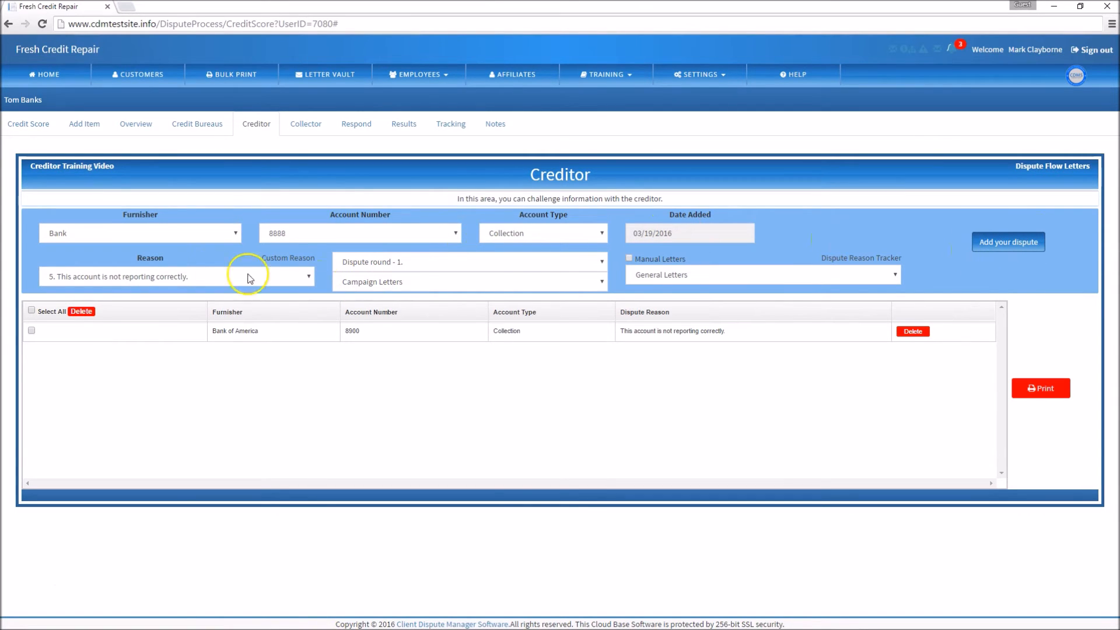
# Add a creditor dispute for the Bank furnisher with the reason "The discharge date is incorrect.".
pyautogui.click(308, 277)
pyautogui.scroll(-3, 251, 373)
pyautogui.click(243, 357)
pyautogui.click(991, 244)
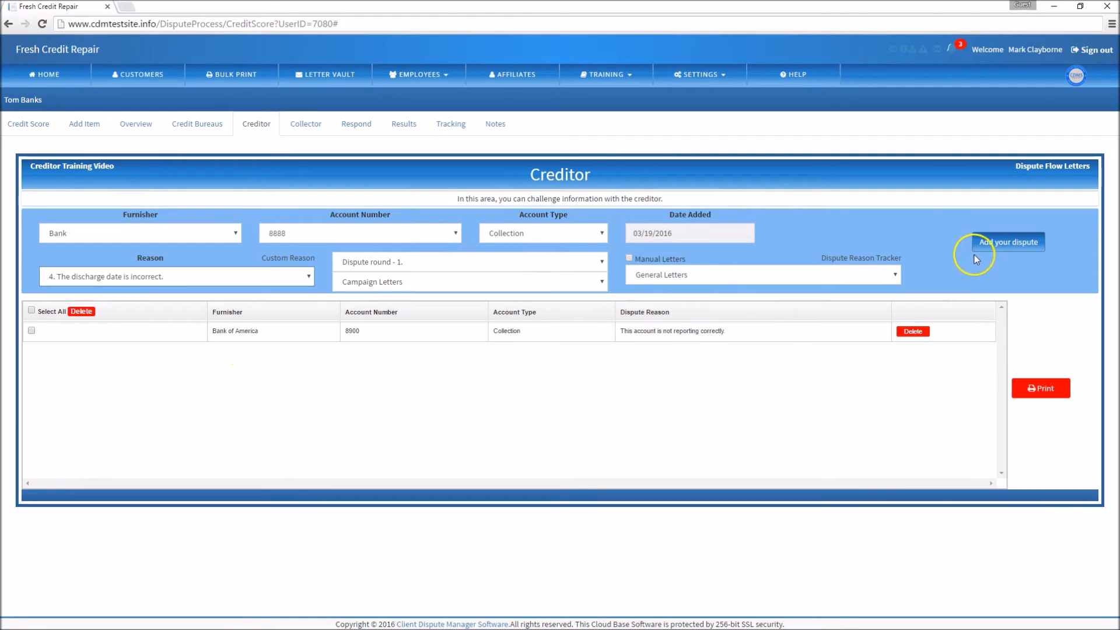
# Add a creditor dispute for Chase with the reason "The docket number is incorrect.".
pyautogui.click(307, 277)
pyautogui.scroll(-3, 289, 324)
pyautogui.click(257, 368)
pyautogui.click(1014, 251)
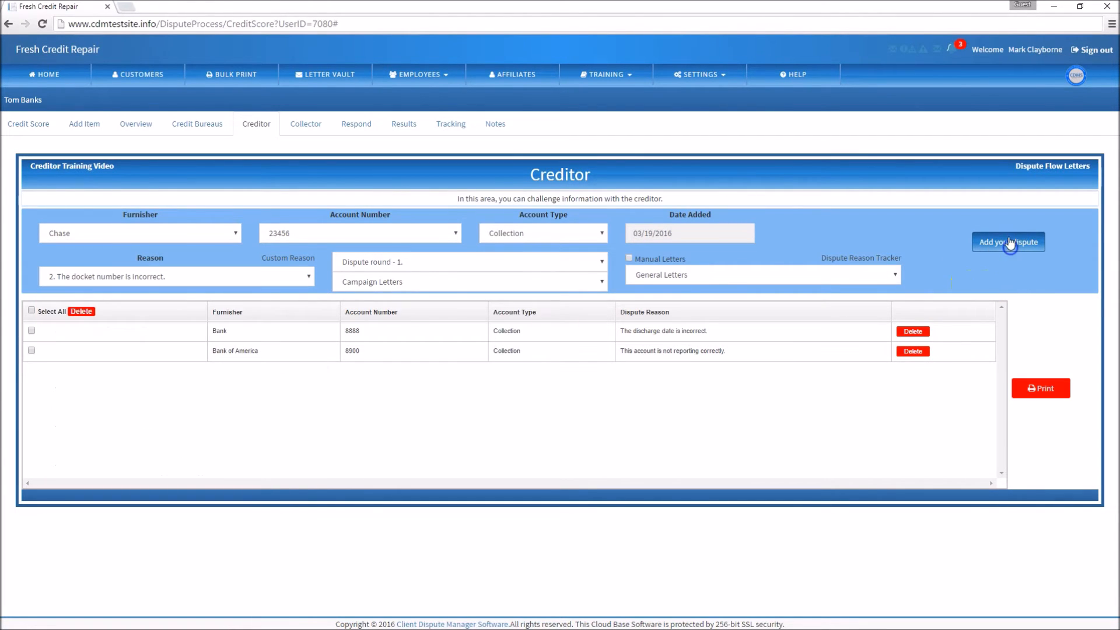
# Add a creditor dispute for Midland with the reason "The docket number is incorrect." and send the creditor disputes to print.
pyautogui.click(308, 276)
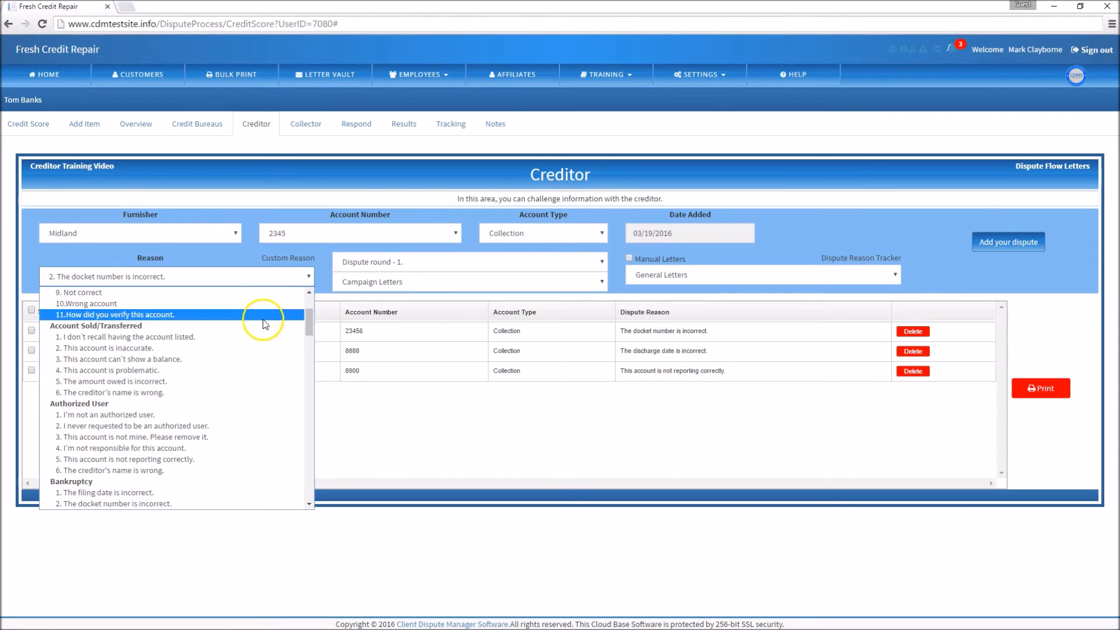
pyautogui.scroll(-3, 262, 327)
pyautogui.click(205, 384)
pyautogui.click(1009, 242)
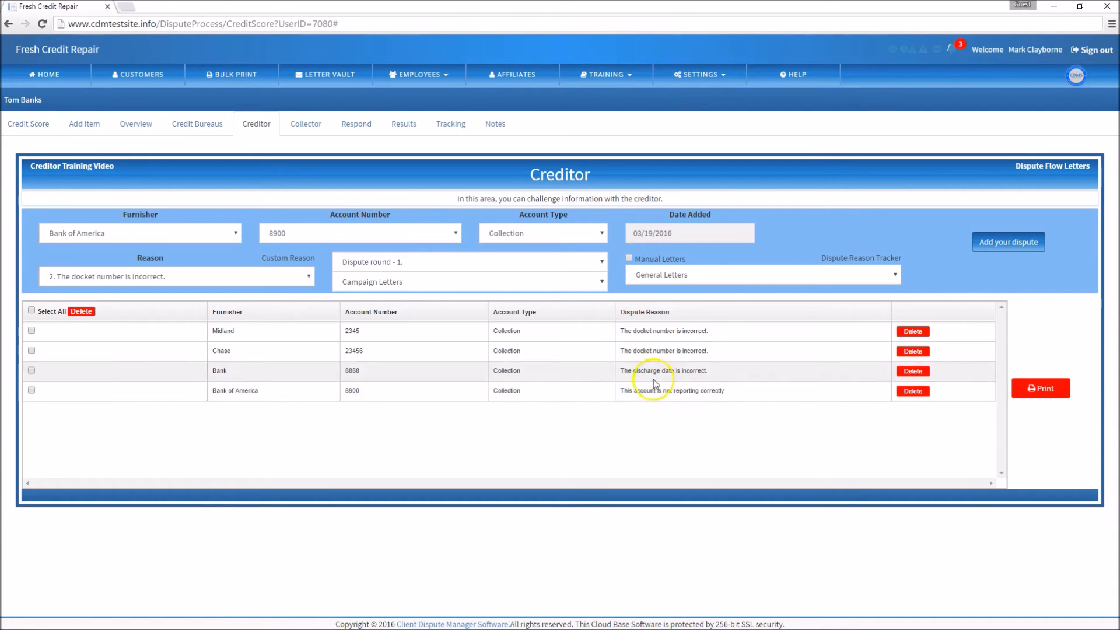
pyautogui.click(1038, 390)
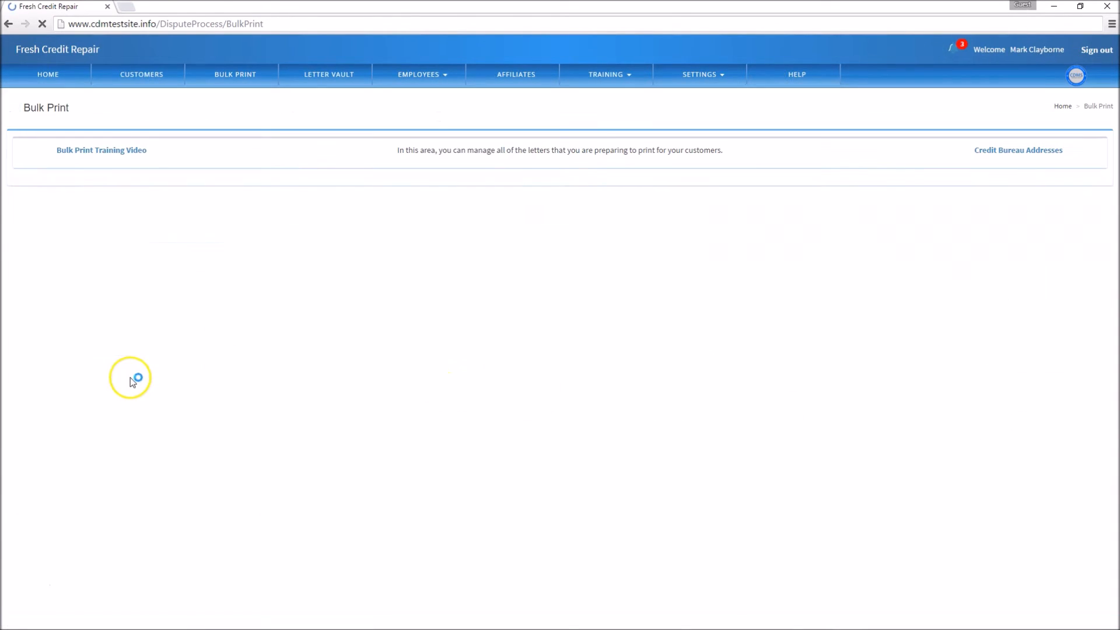
# Add a collector dispute for the first client's Bank of America account with "1.Debt validation." and the reason "Erroneous".
pyautogui.click(142, 82)
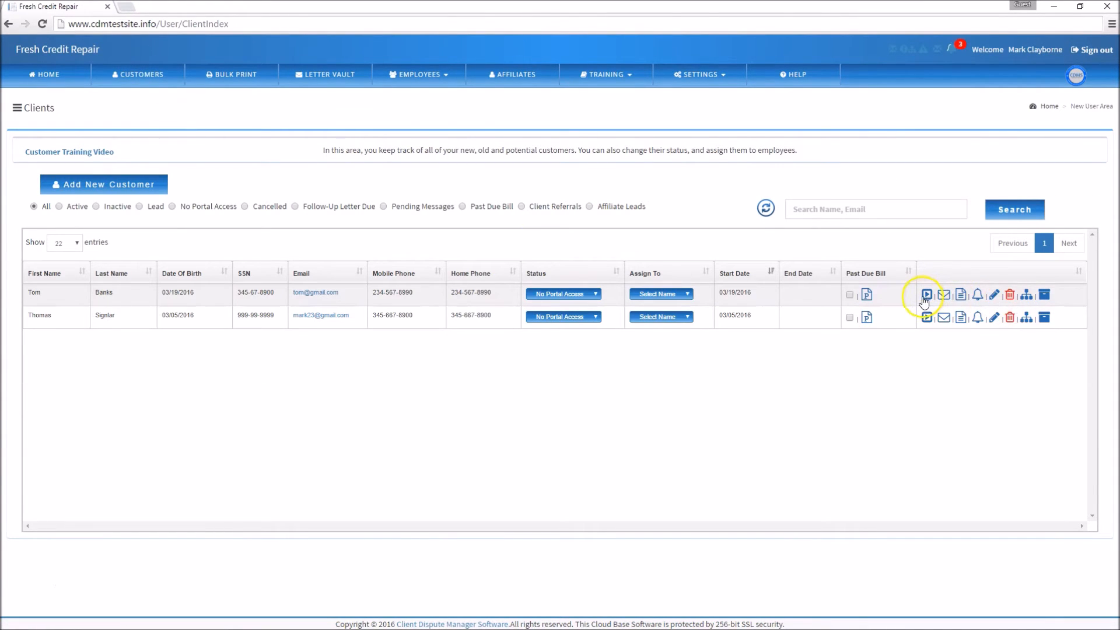
pyautogui.click(925, 295)
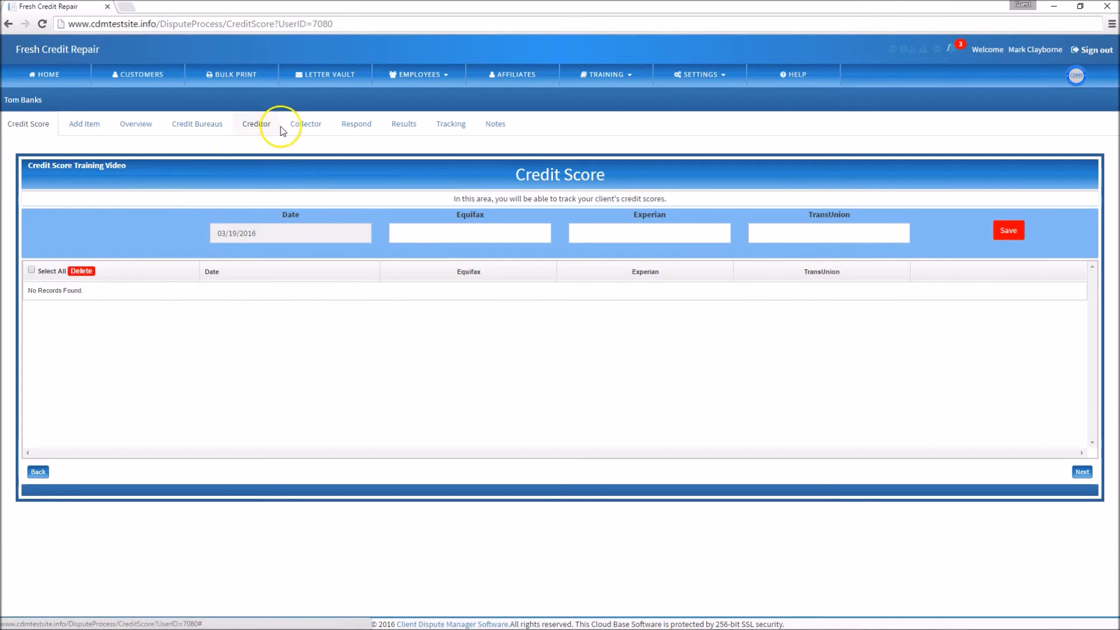
pyautogui.click(299, 126)
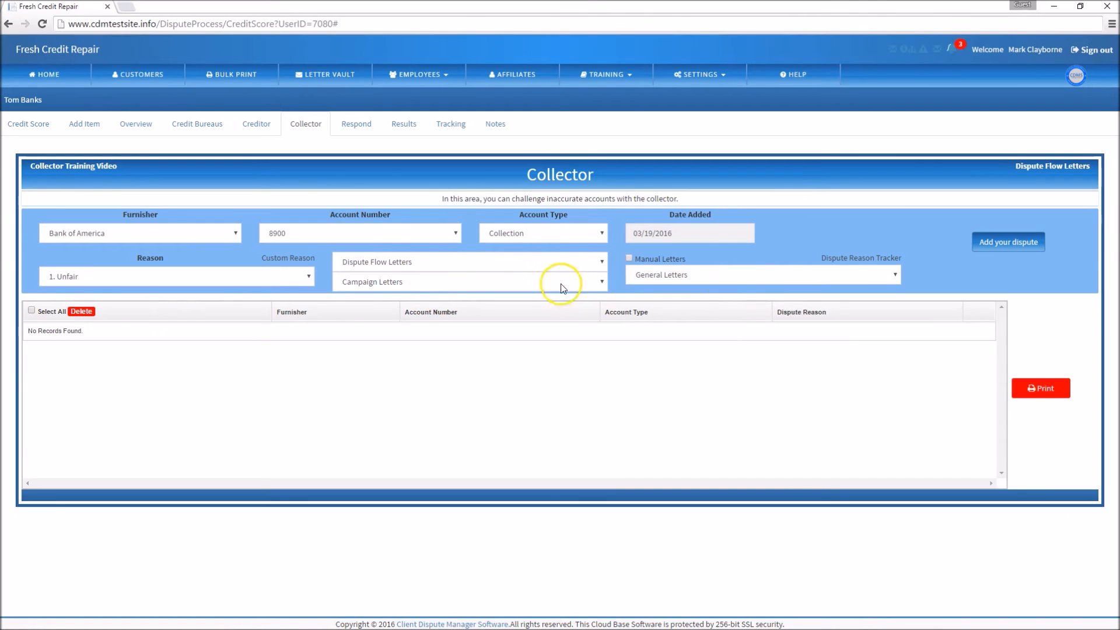
pyautogui.click(555, 263)
pyautogui.click(432, 301)
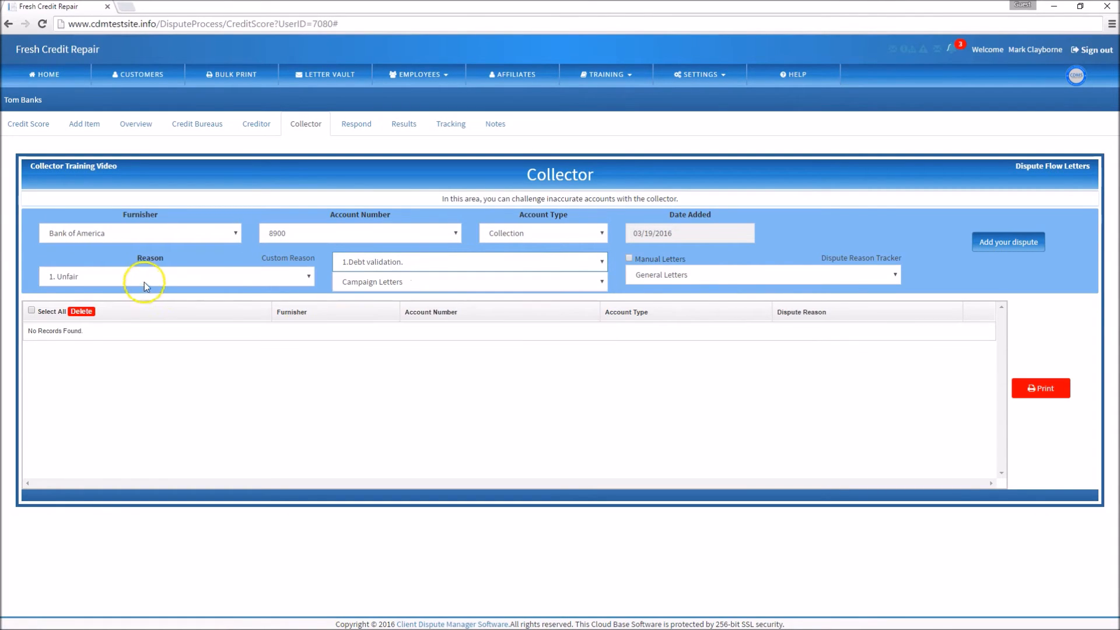
pyautogui.click(140, 277)
pyautogui.click(137, 382)
pyautogui.click(1003, 242)
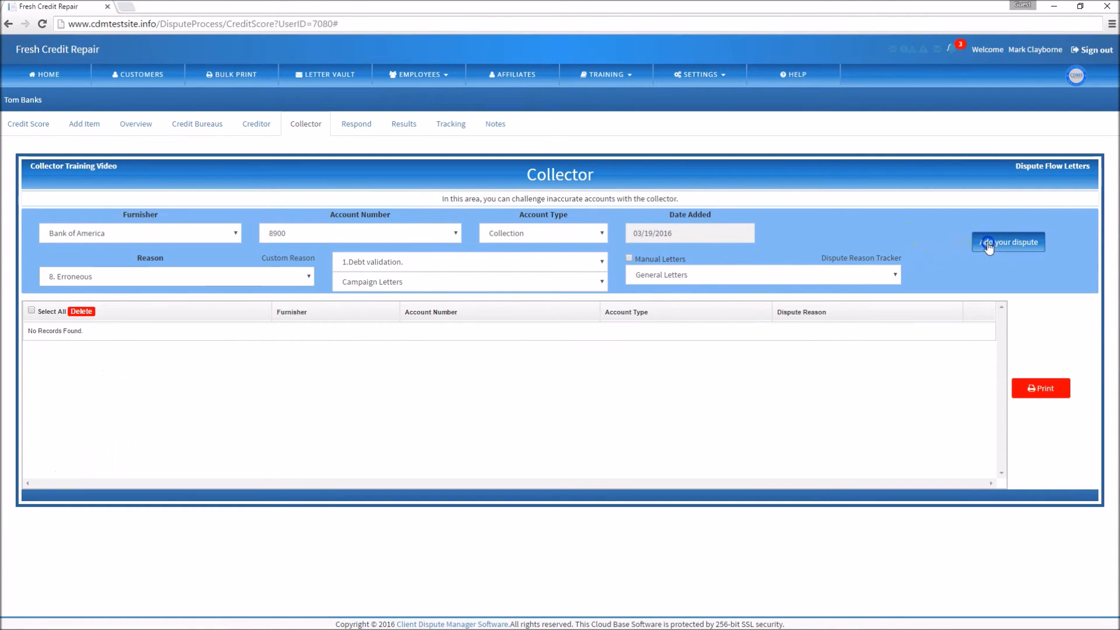
# Add collector disputes for Bank with the reason "The amount owed is incorrect." and for Chase with "My name is spelled wrong.".
pyautogui.click(310, 276)
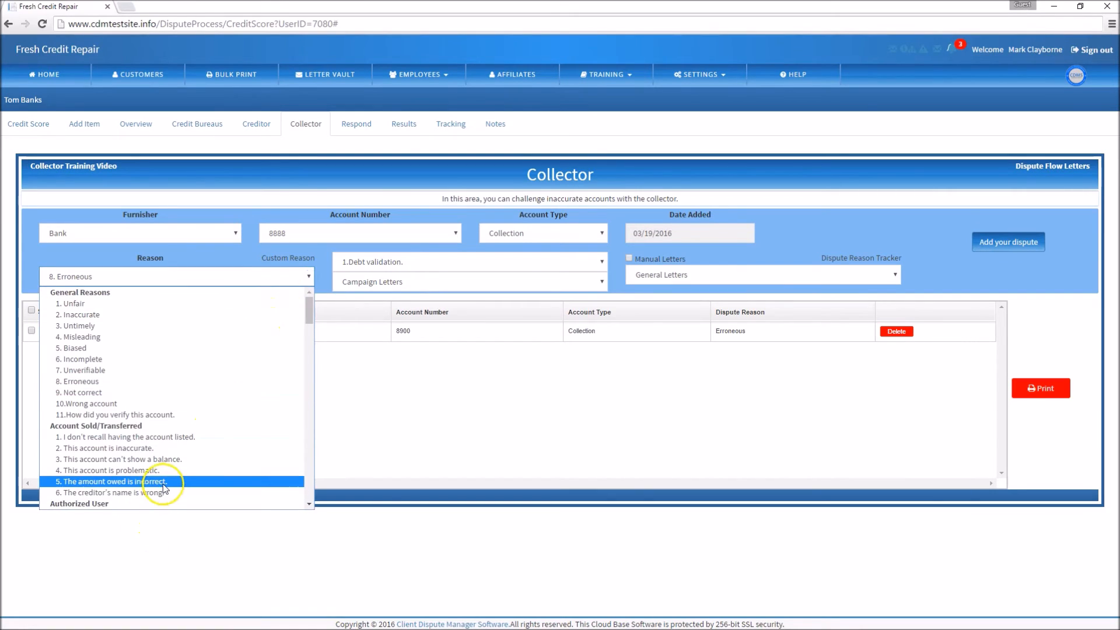
pyautogui.click(282, 488)
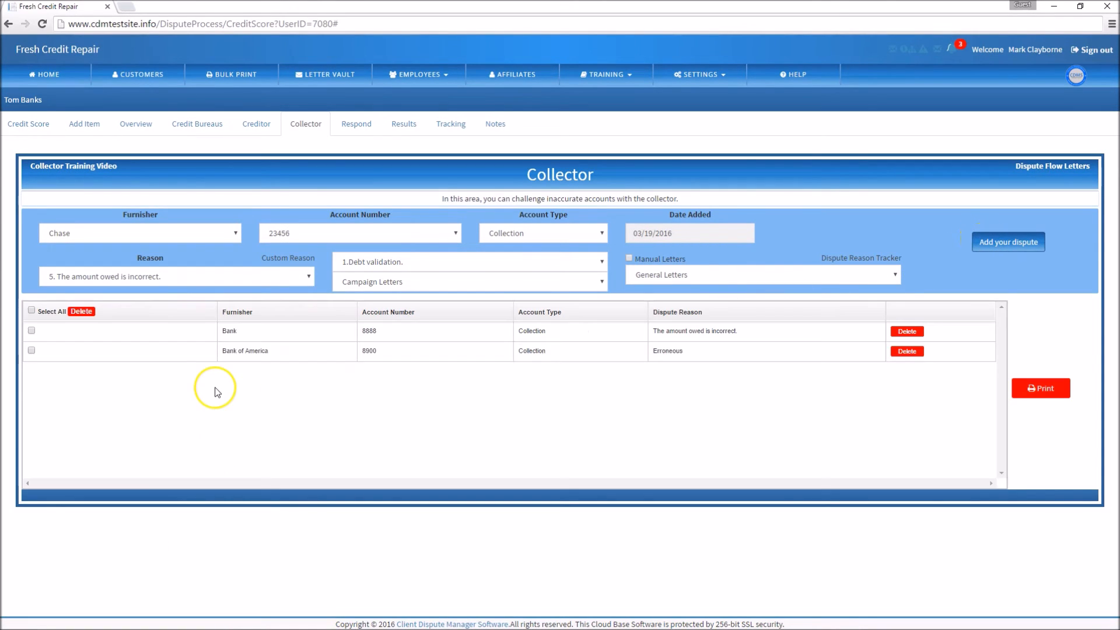
pyautogui.click(260, 279)
pyautogui.scroll(-3, 227, 373)
pyautogui.scroll(-1, 200, 350)
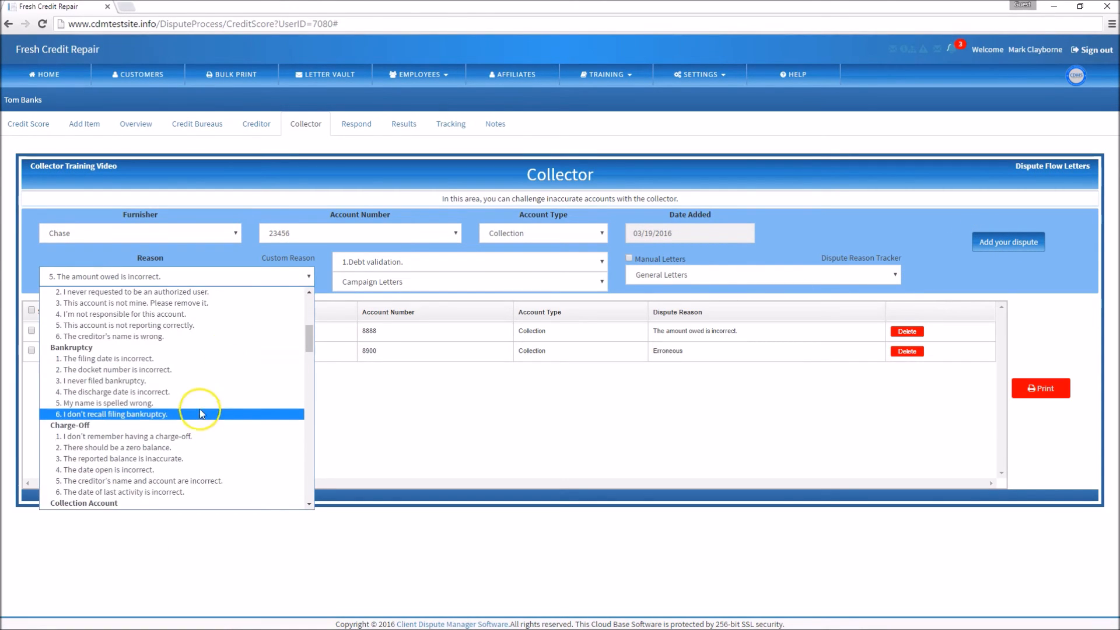
pyautogui.click(200, 347)
pyautogui.click(999, 243)
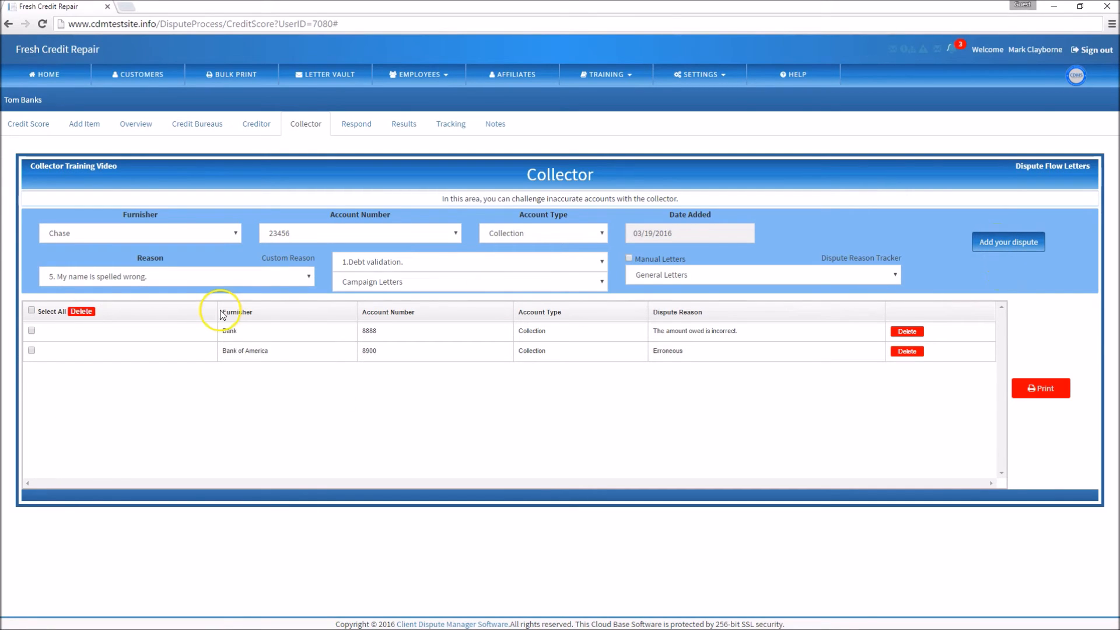
# Add a collector dispute for Midland with the reason "The account type on this account is incorrect." and send the collector disputes to print.
pyautogui.click(300, 276)
pyautogui.scroll(-3, 238, 364)
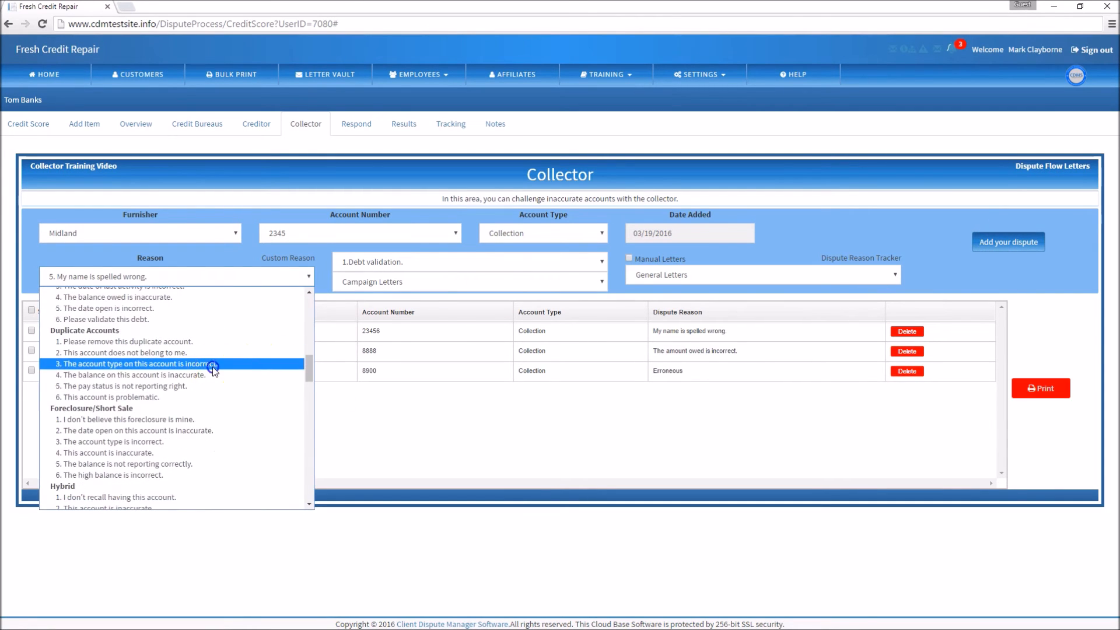
pyautogui.click(239, 364)
pyautogui.click(999, 242)
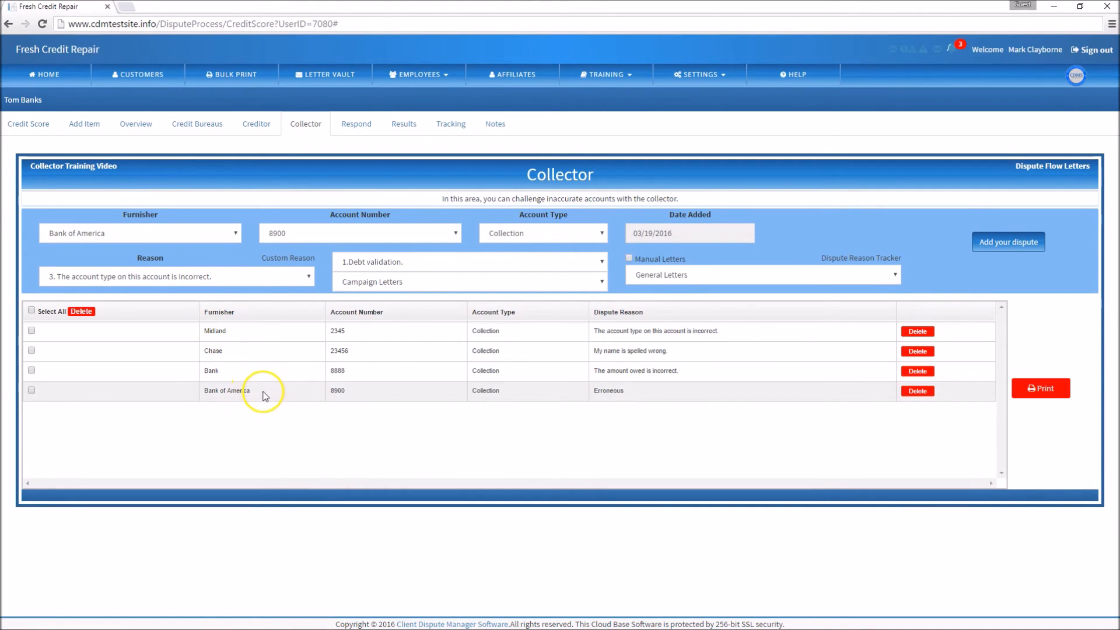
pyautogui.click(1034, 388)
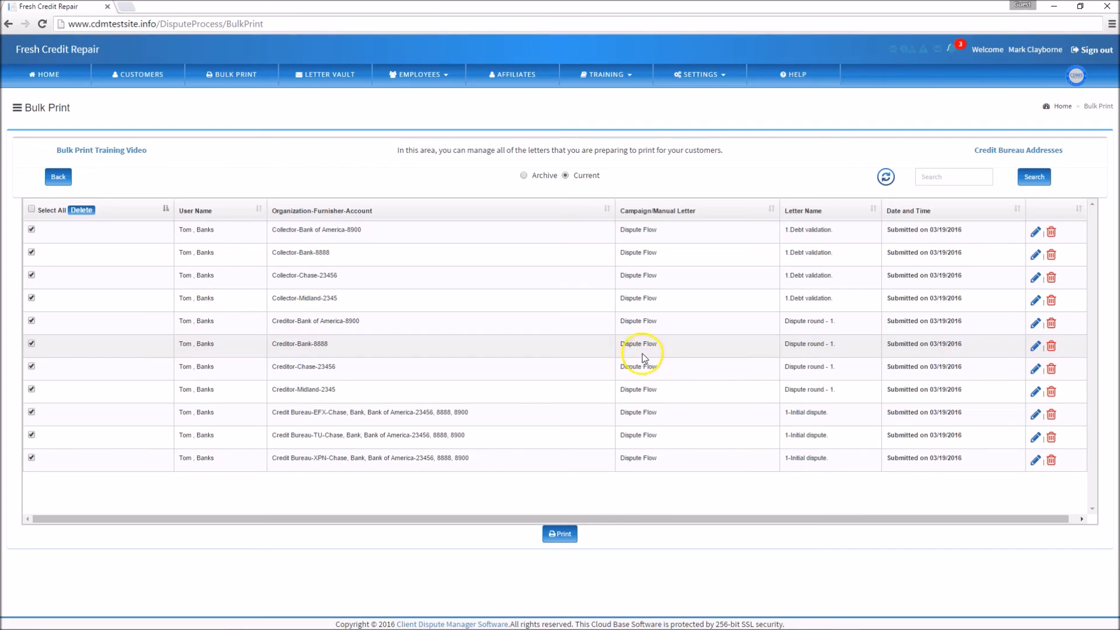
# Open the first client's Dispute Reason Tracker from the customer list and review the full list of recorded dispute reasons.
pyautogui.click(126, 76)
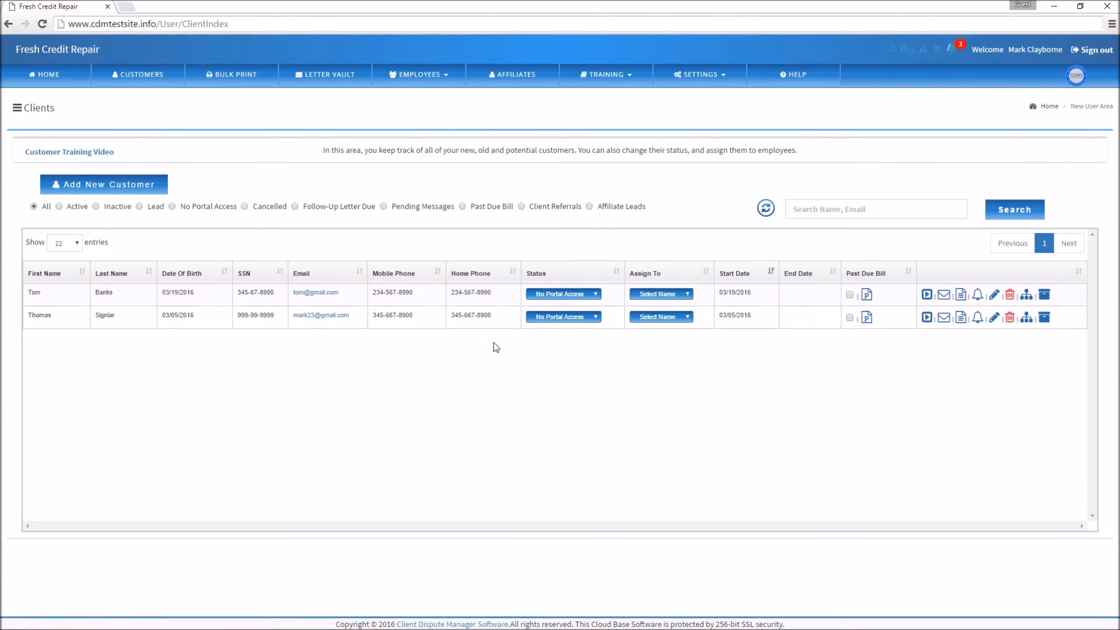
pyautogui.click(1044, 297)
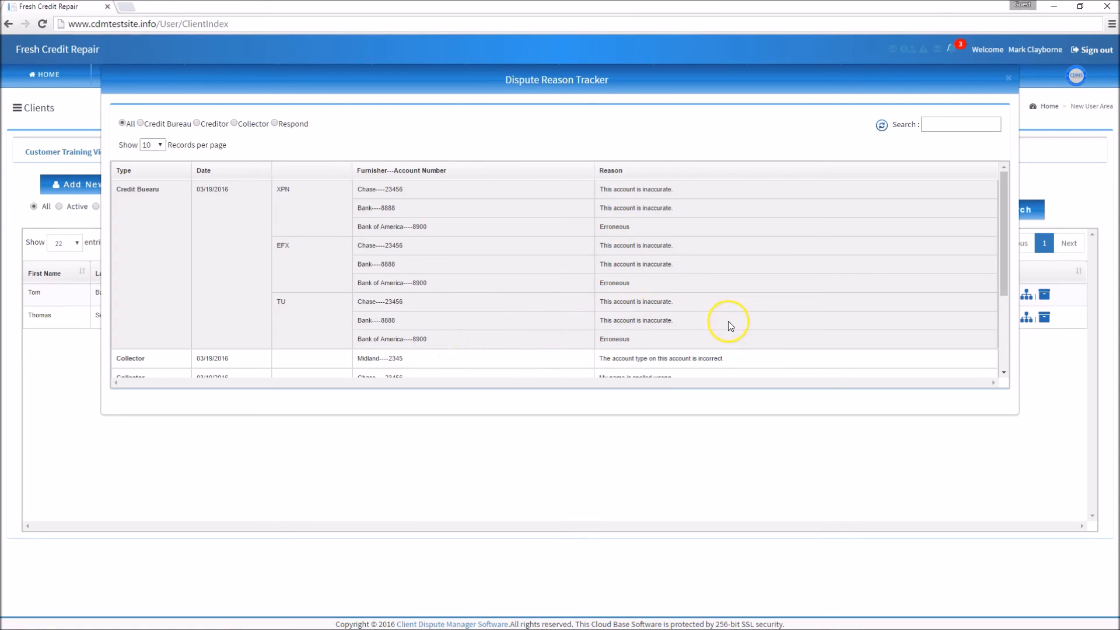
pyautogui.click(1004, 277)
pyautogui.moveTo(1004, 277); pyautogui.dragTo(1002, 366)
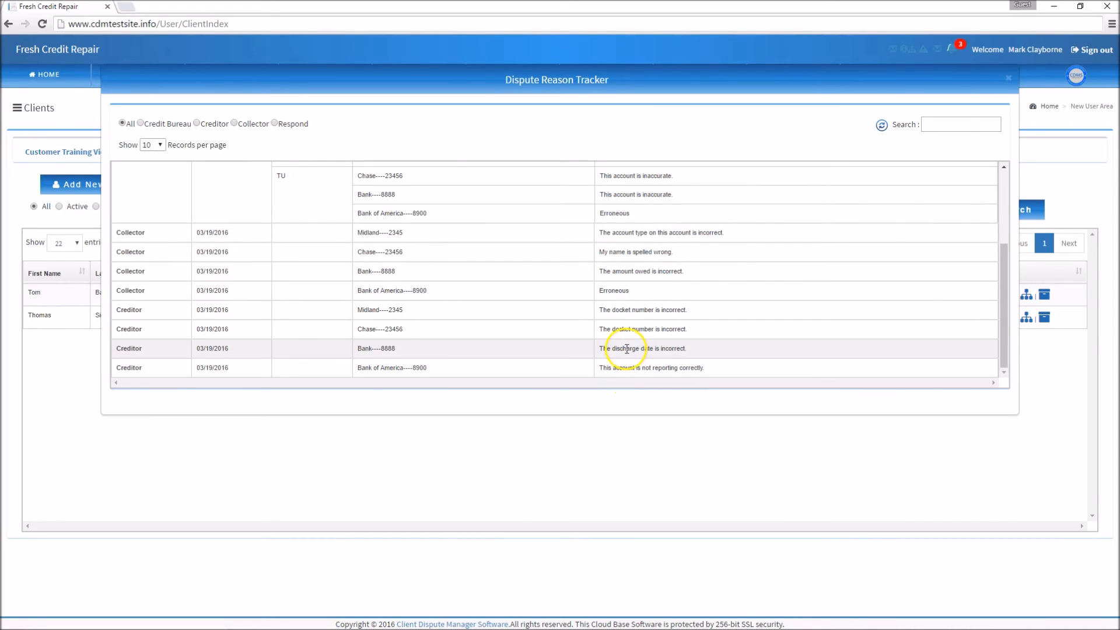
# Filter the Dispute Reason Tracker by Credit Bureau, Creditor and Collector to review each type's reasons, and close it.
pyautogui.click(141, 125)
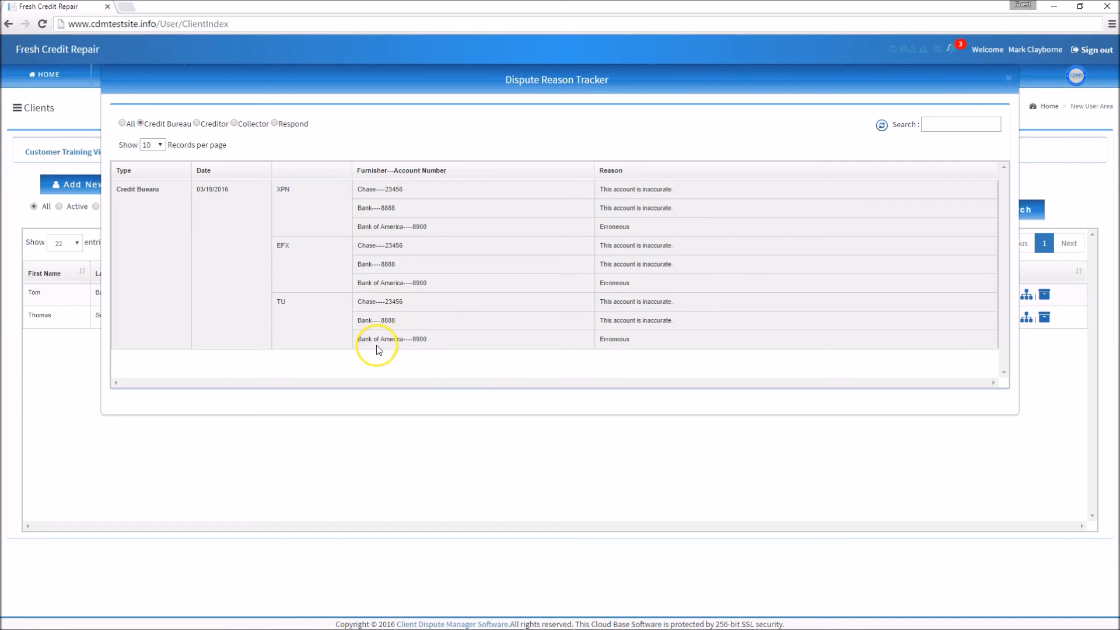
pyautogui.click(196, 124)
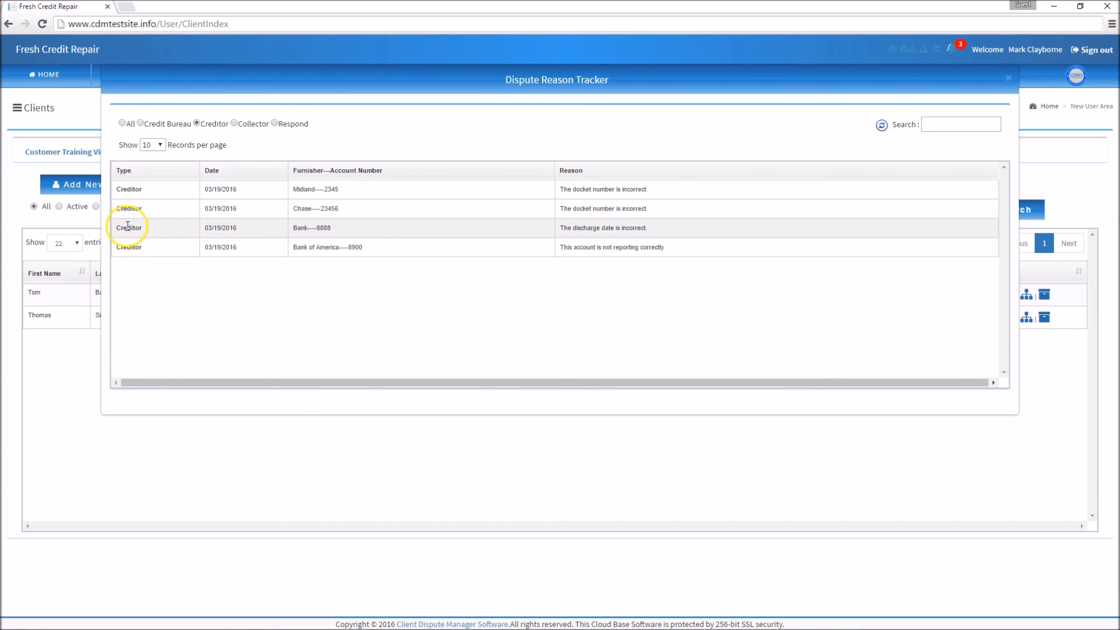
pyautogui.click(234, 123)
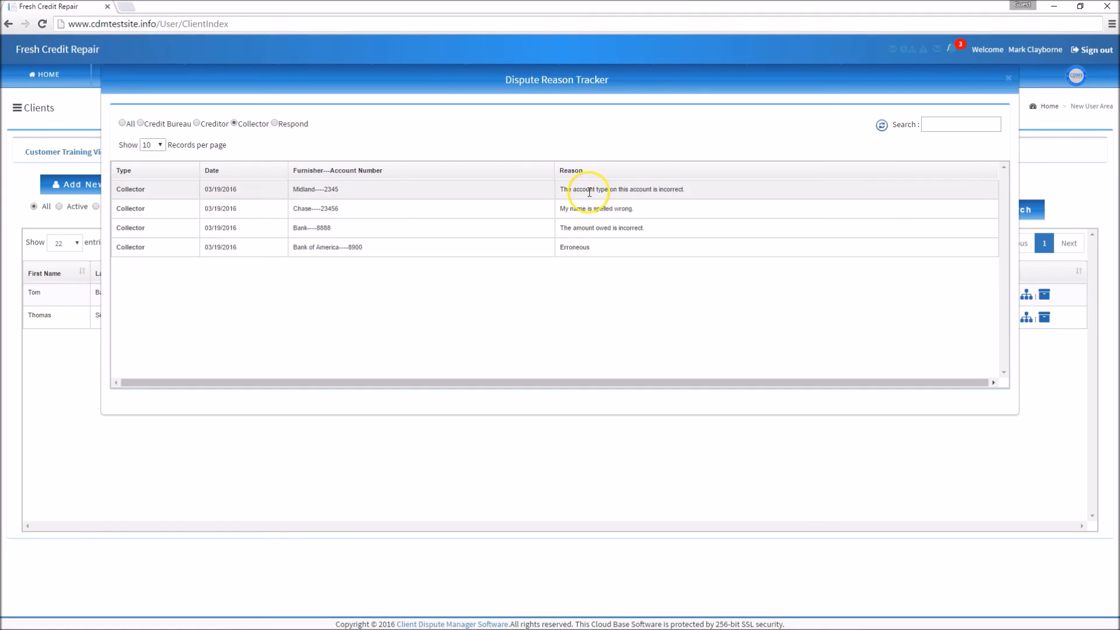
pyautogui.click(1008, 79)
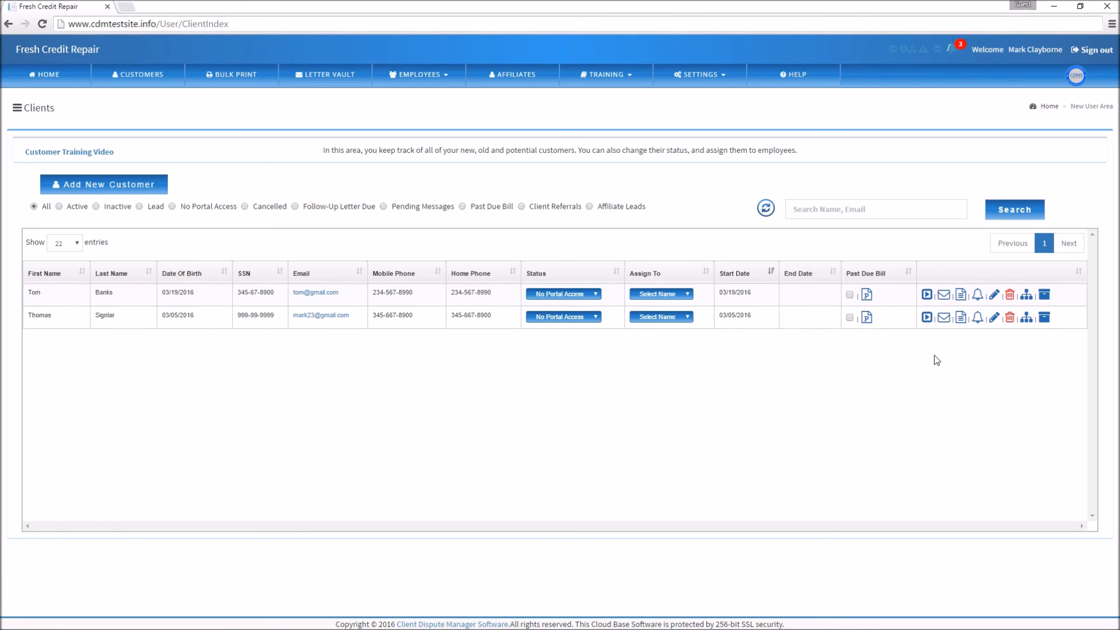
# Review the Dispute Reason Tracker from the first client's Credit Bureau dispute page, close it and return to the dashboard.
pyautogui.click(927, 295)
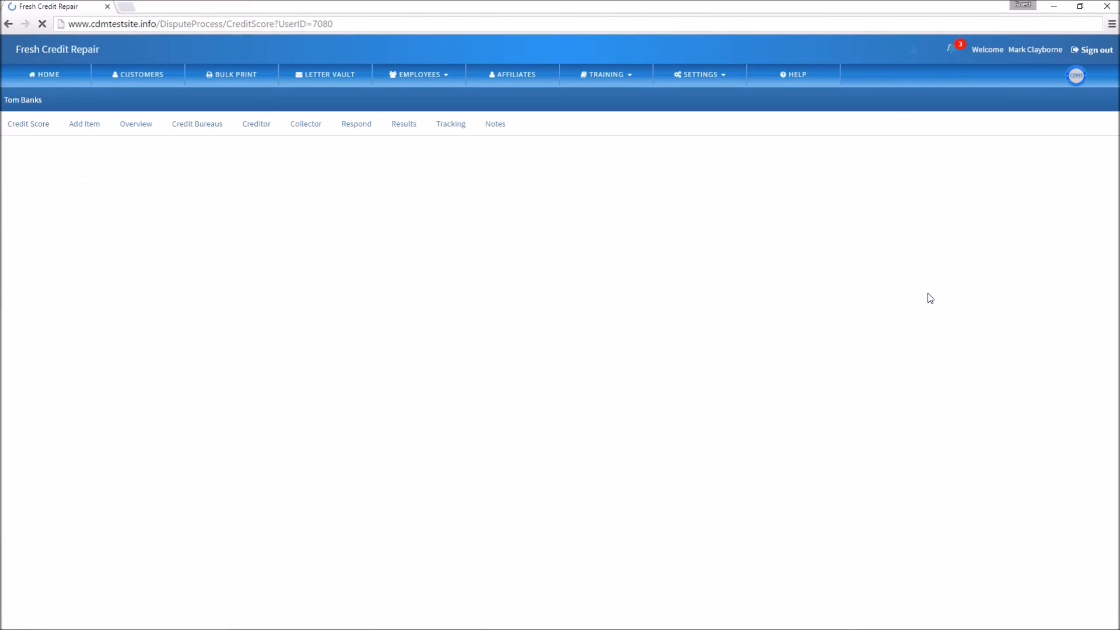
pyautogui.click(209, 122)
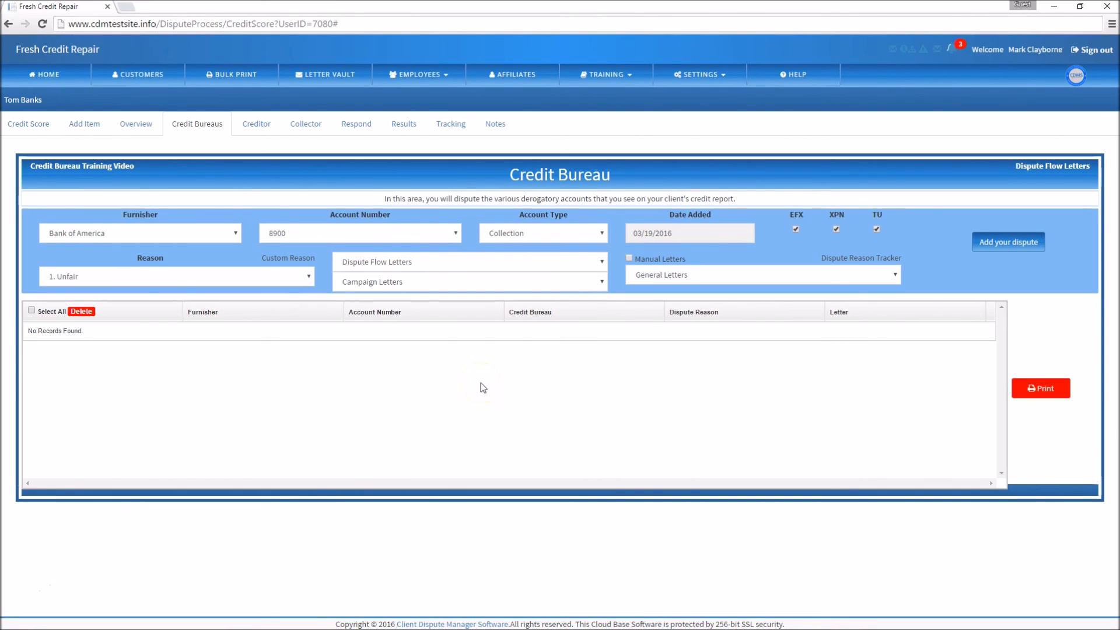
pyautogui.click(861, 259)
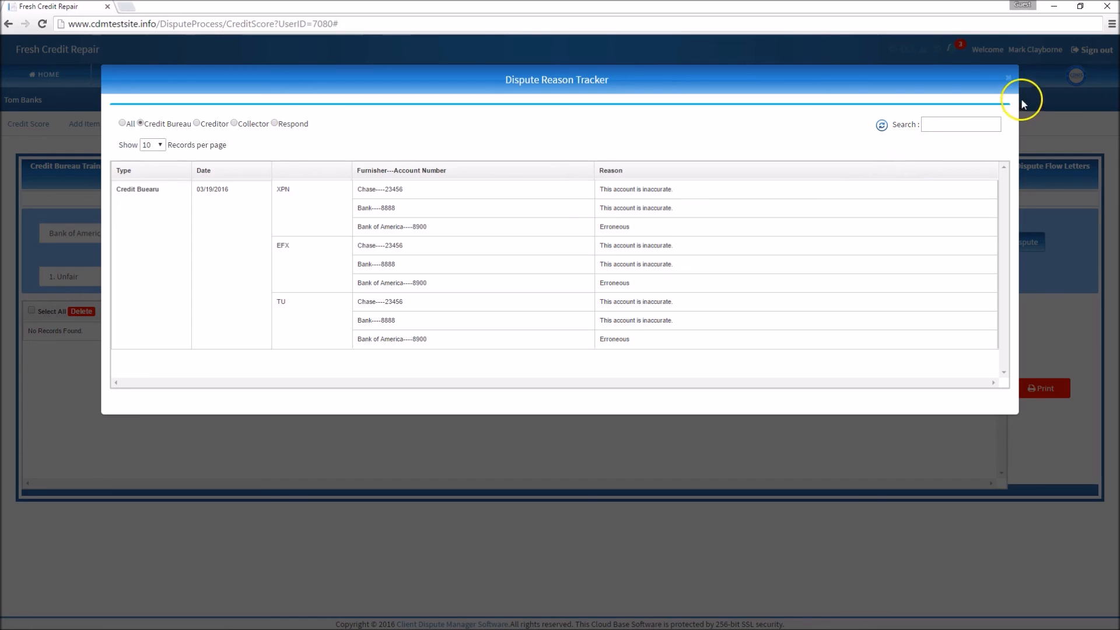
pyautogui.click(1015, 82)
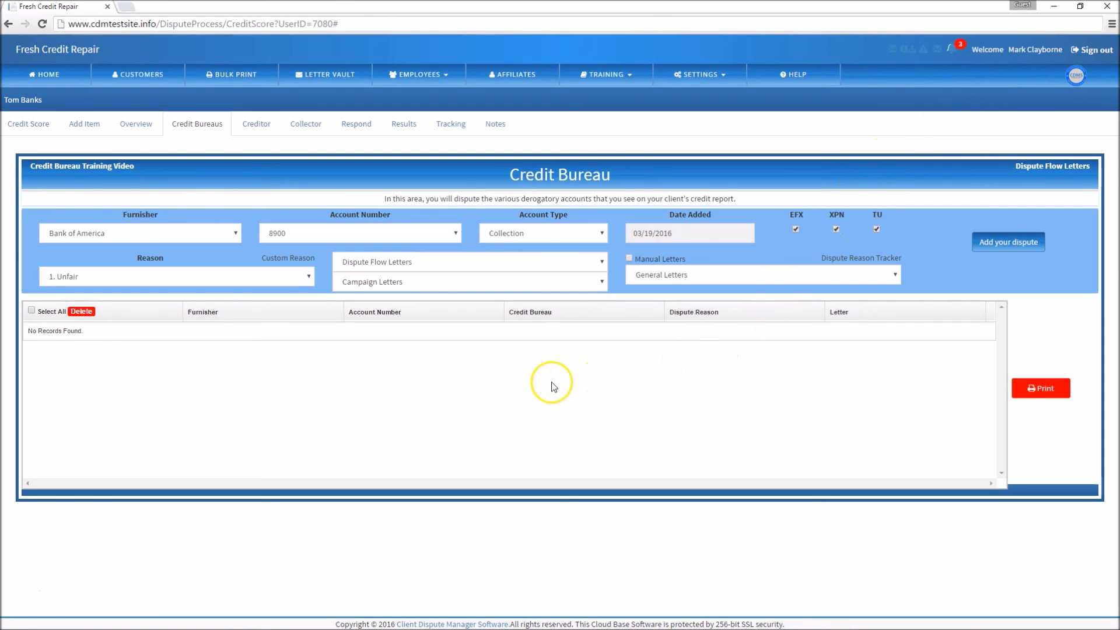
pyautogui.click(853, 258)
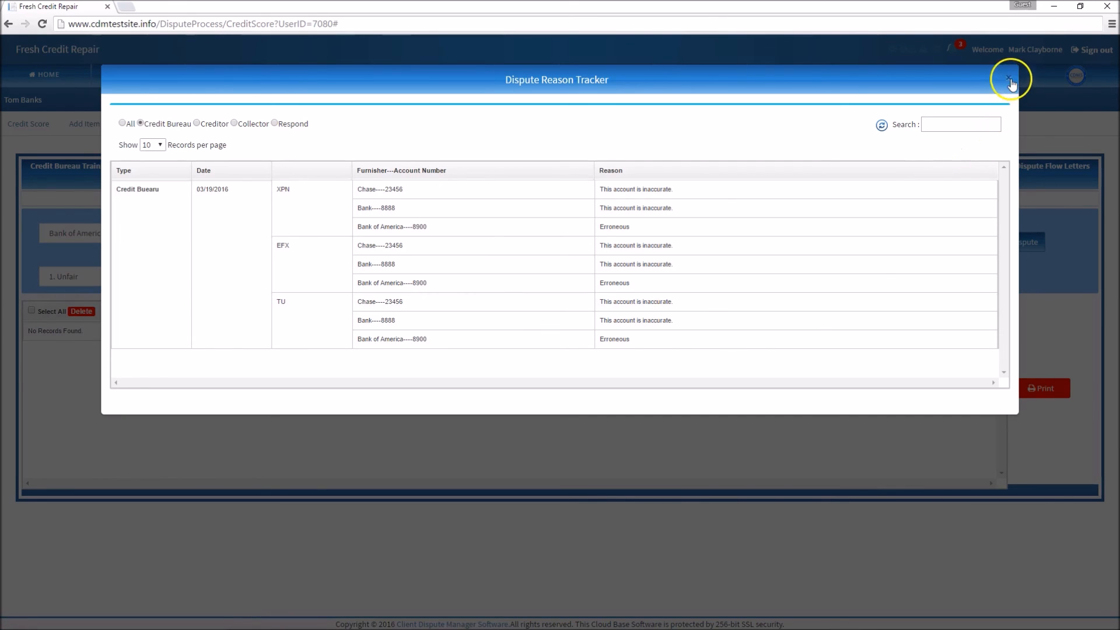
pyautogui.click(1008, 79)
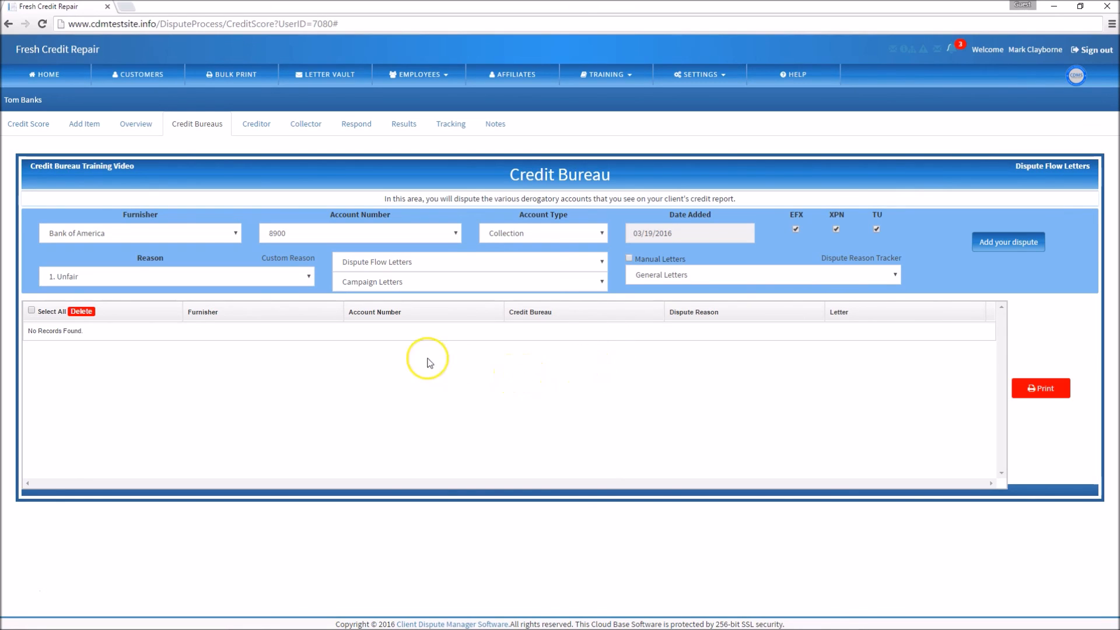
pyautogui.click(47, 74)
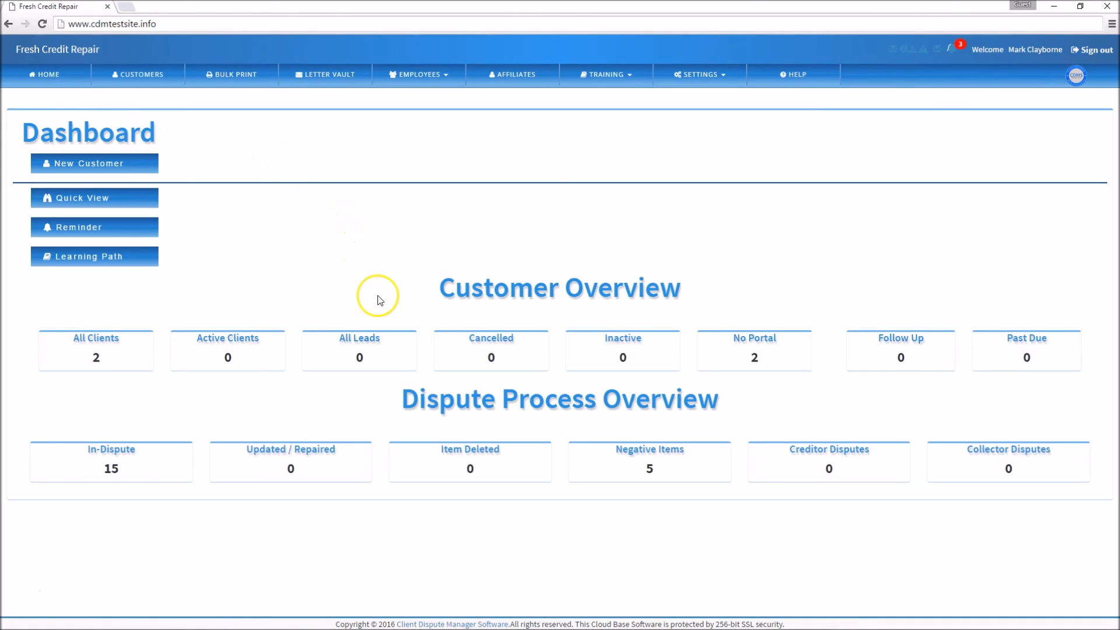